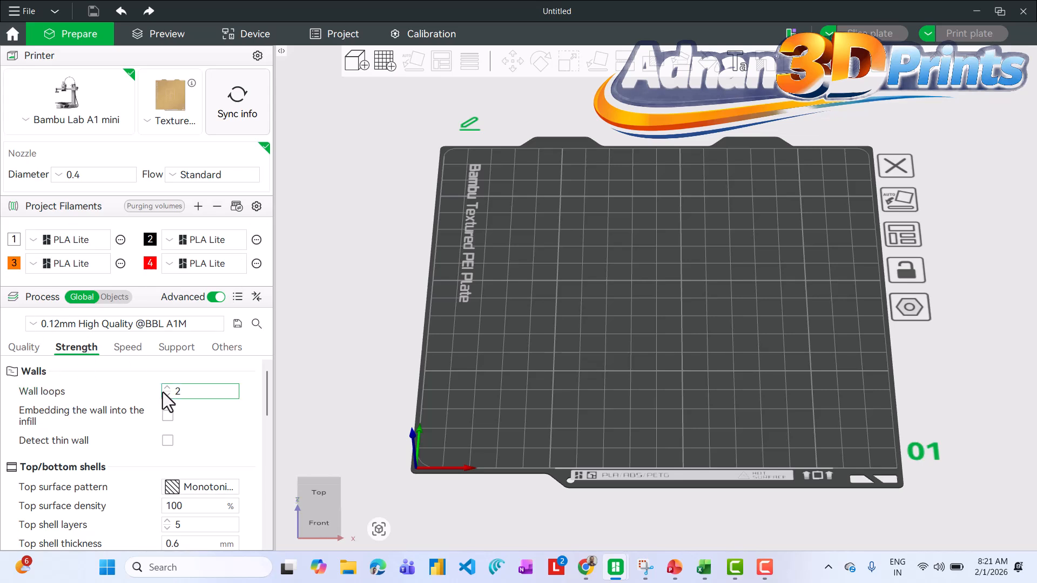
Add a cube primitive to the empty build plate
scroll(134, 421, down, 6)
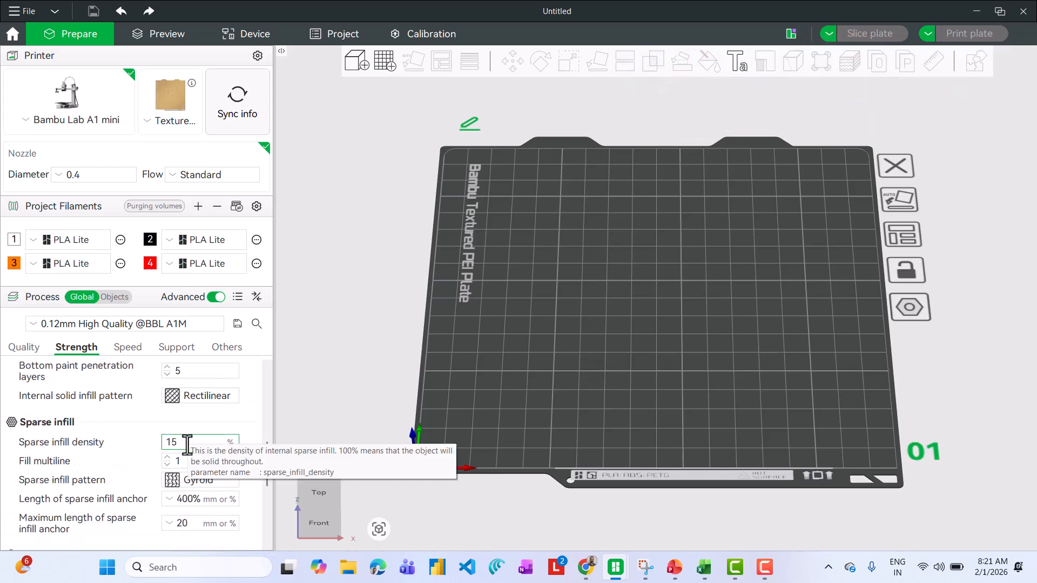
right_click(592, 304)
mouse_move(655, 424)
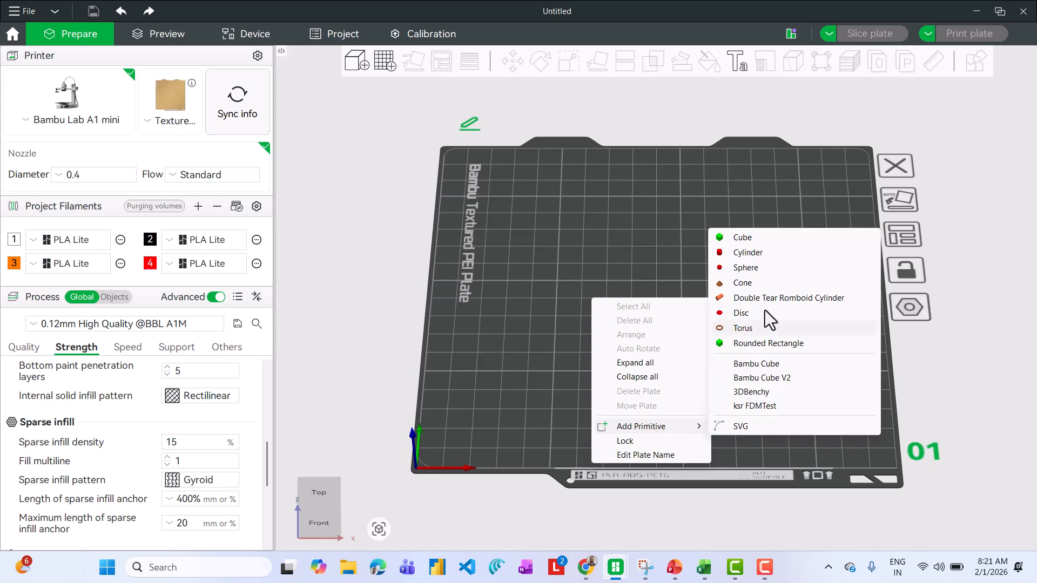
click(769, 345)
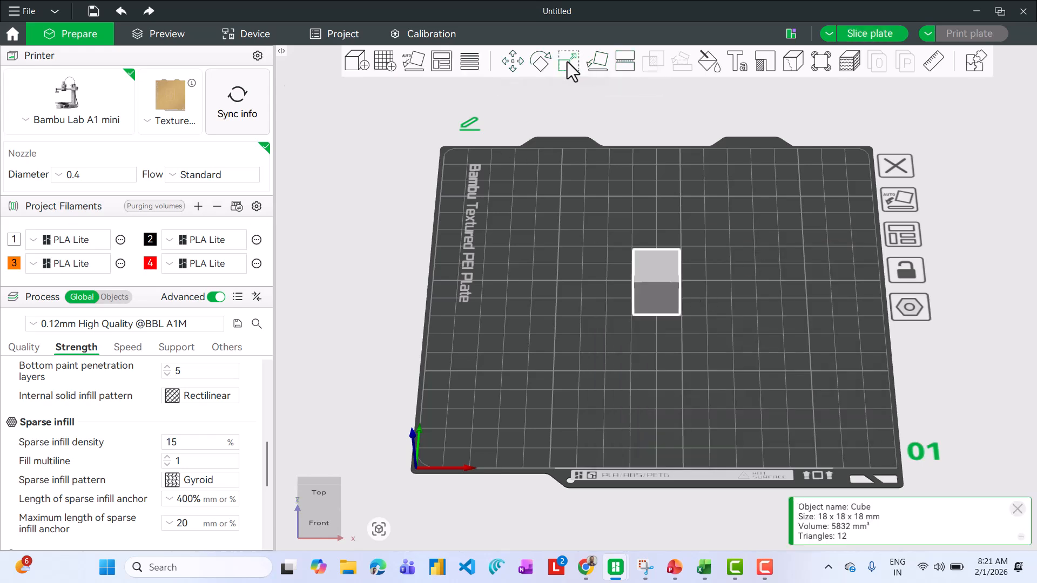
Scale the cube uniformly to 50 mm on each side
click(569, 62)
click(686, 121)
key(Tab)
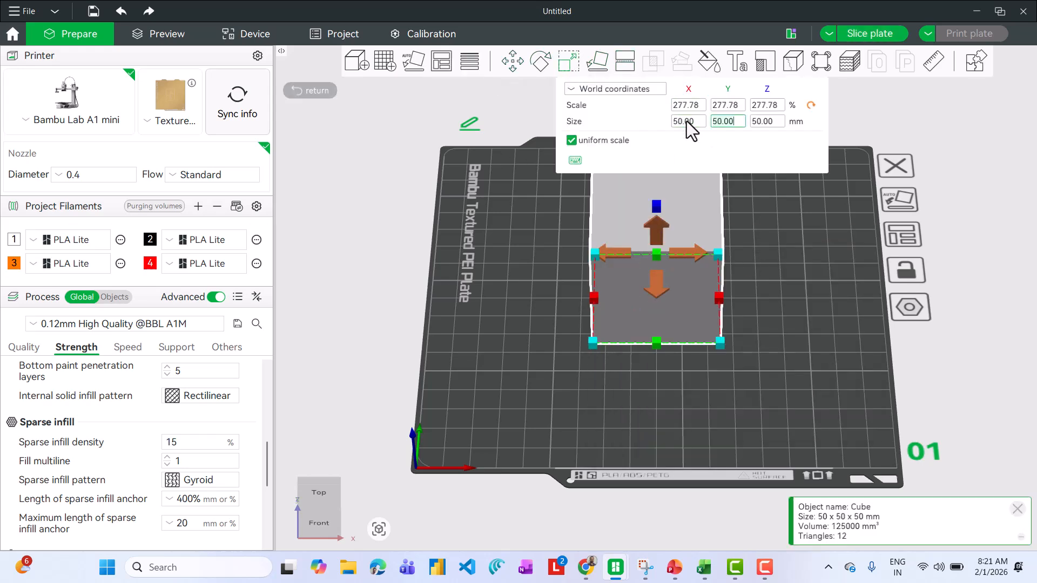
click(780, 288)
Slice the plate with the 50 mm cube using the default wall loops and infill density
right_drag(751, 257, 670, 316)
mouse_move(622, 373)
mouse_down()
mouse_move(680, 335)
mouse_move(640, 359)
mouse_move(628, 385)
mouse_up()
click(885, 35)
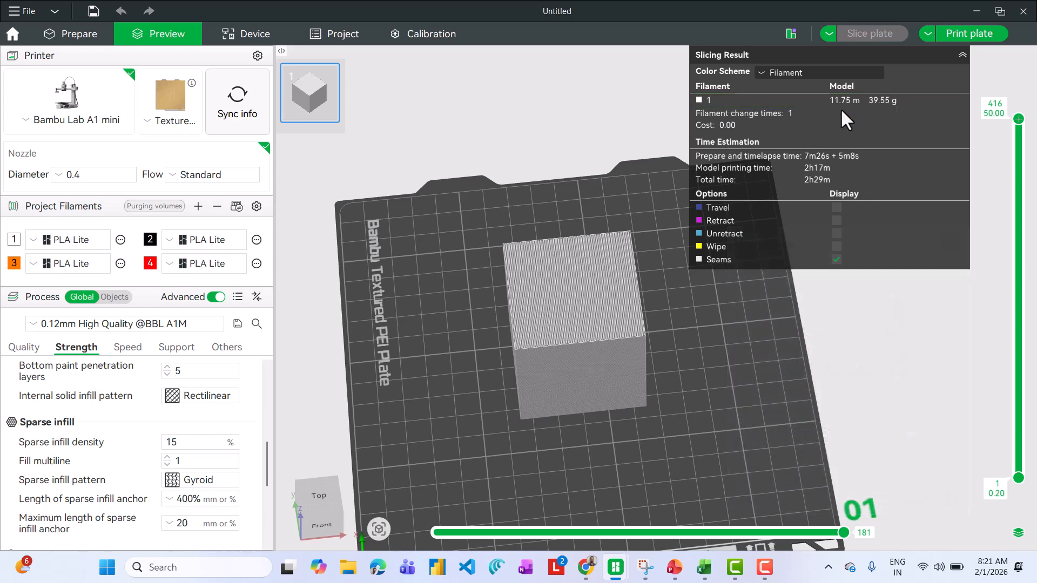
Switch to the Excel comparison sheet and set the Wall Loop table's Base filament value to 39.55
key(alt+Tab)
key(alt+Tab)
key(alt+Tab)
key(alt+Tab)
click(312, 252)
key(Left)
key(Right)
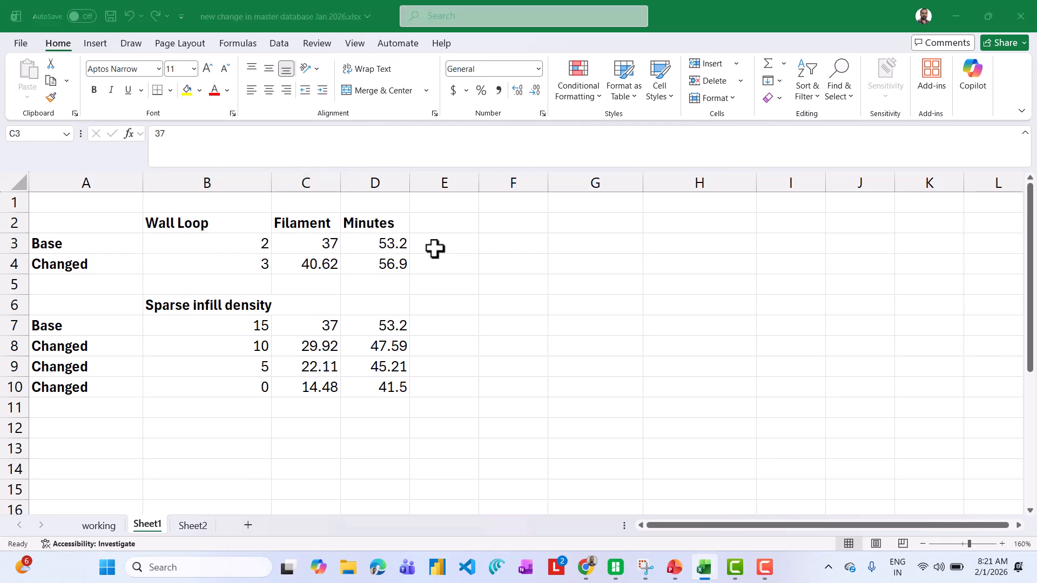
key(alt+Tab)
key(alt+Tab)
text(39.55)
Check the slicer's total print time and try calculating 2 hours as minutes in E3 beside the Base row
key(alt+Tab)
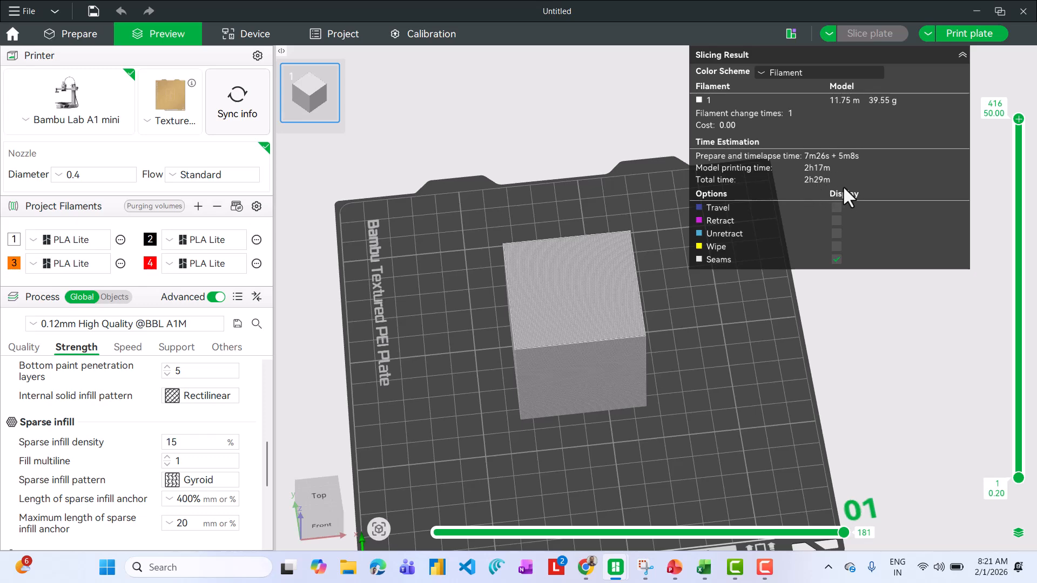
key(alt+Tab)
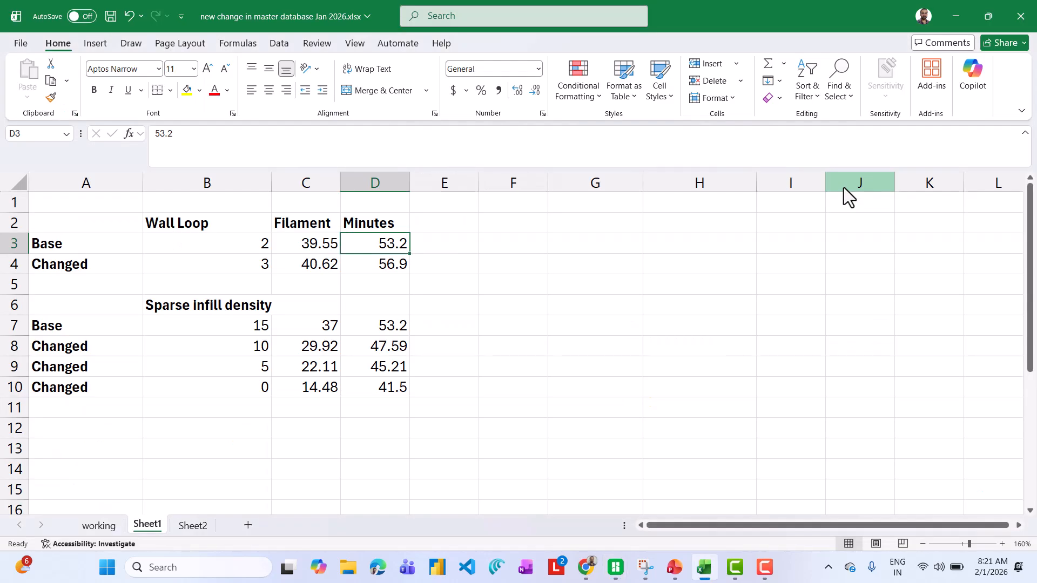
key(alt+Tab)
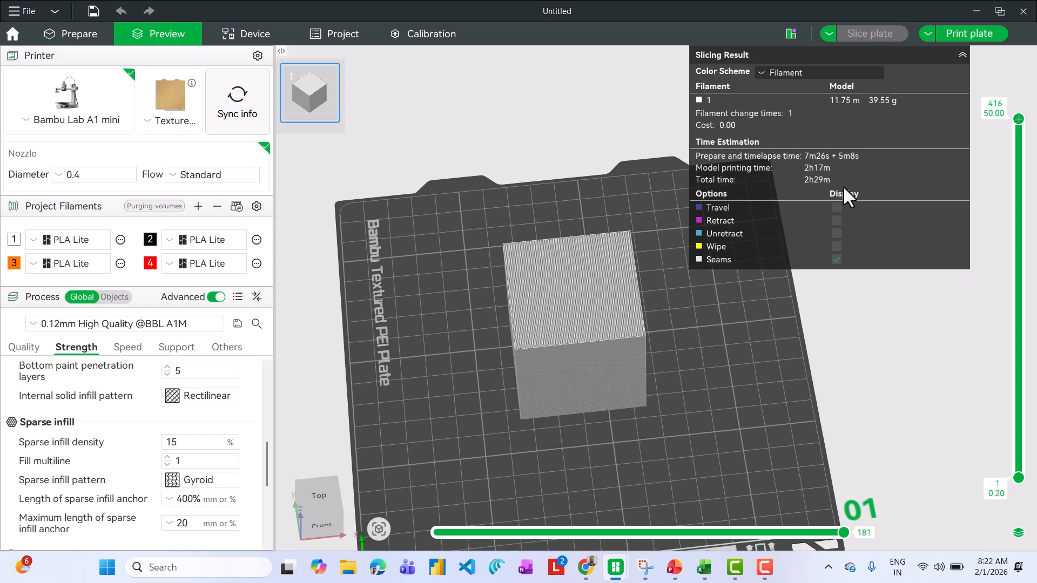
key(alt+Tab)
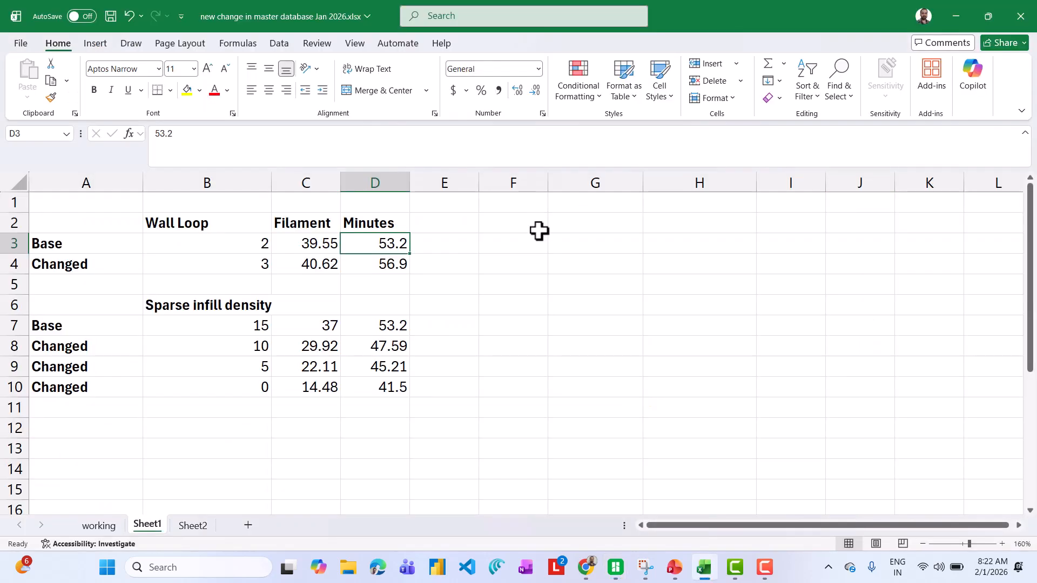
key(Right)
text(+2*-)
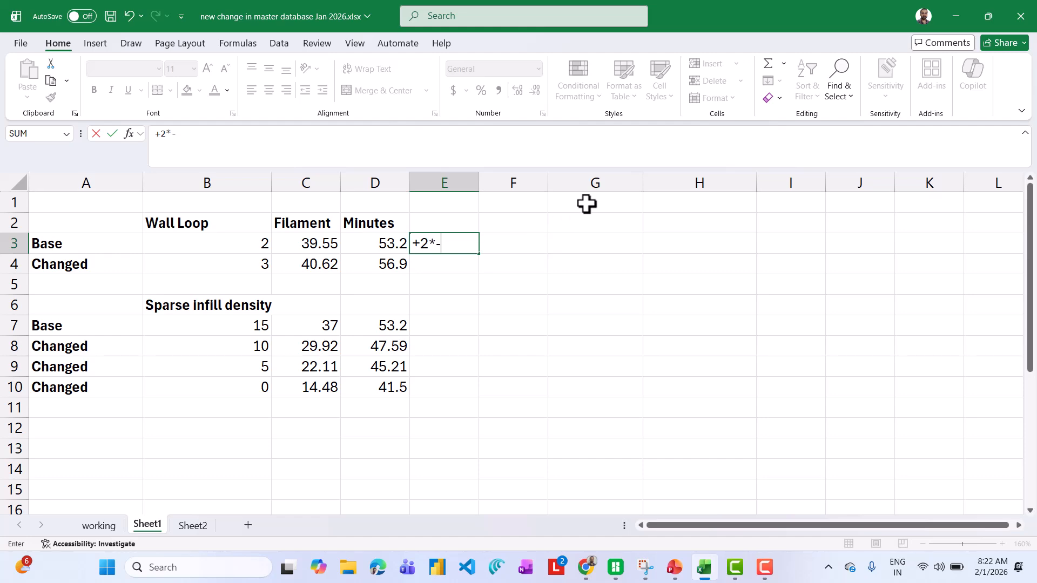
key(ctrl+Return)
Enter +2*60+29 as the Base row's Minutes value in D3 and clear the scratch calculation in E3
key(Left)
text(+2)
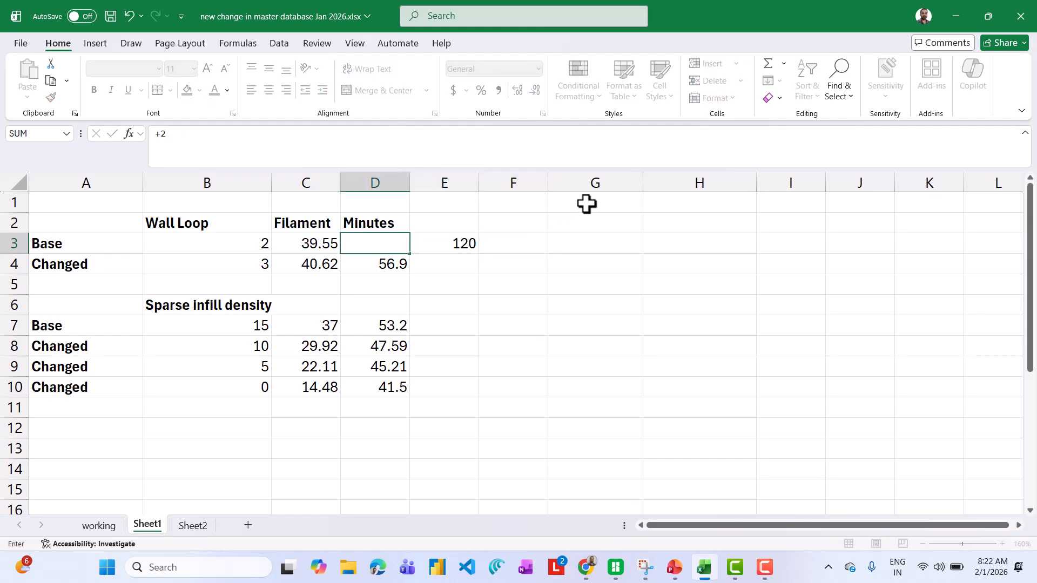
key(alt+Tab)
key(alt+Tab)
text(*60+29)
key(Right)
key(Delete)
Clear the Filament and Minutes values in the Changed row for 3 wall loops
key(Left)
key(Left)
key(Down)
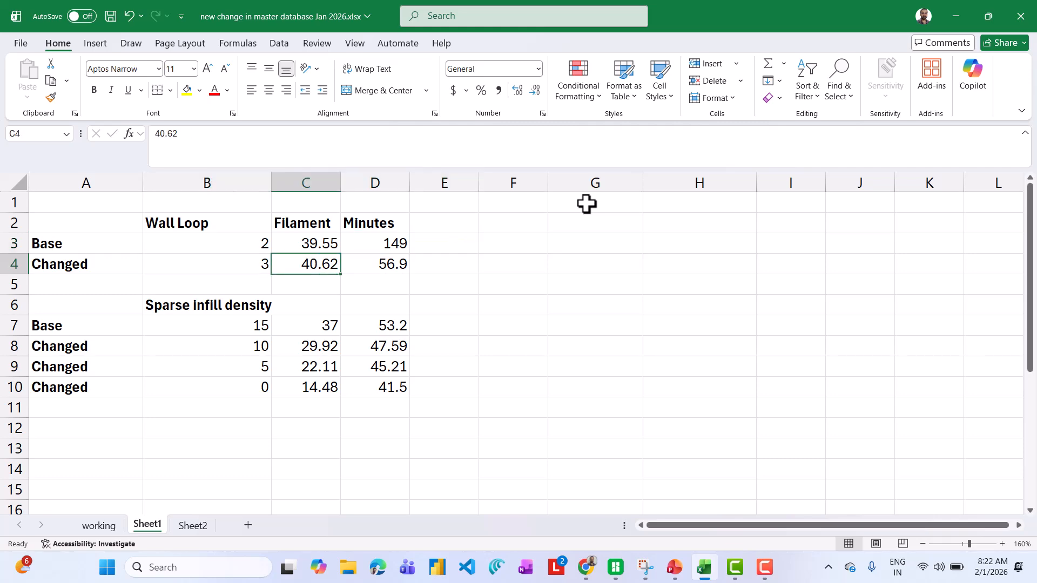
key(shift+Right)
key(Delete)
key(shift+Left)
Switch to Bambu Studio, set the wall loops to 3 and slice the plate again
key(alt+Tab)
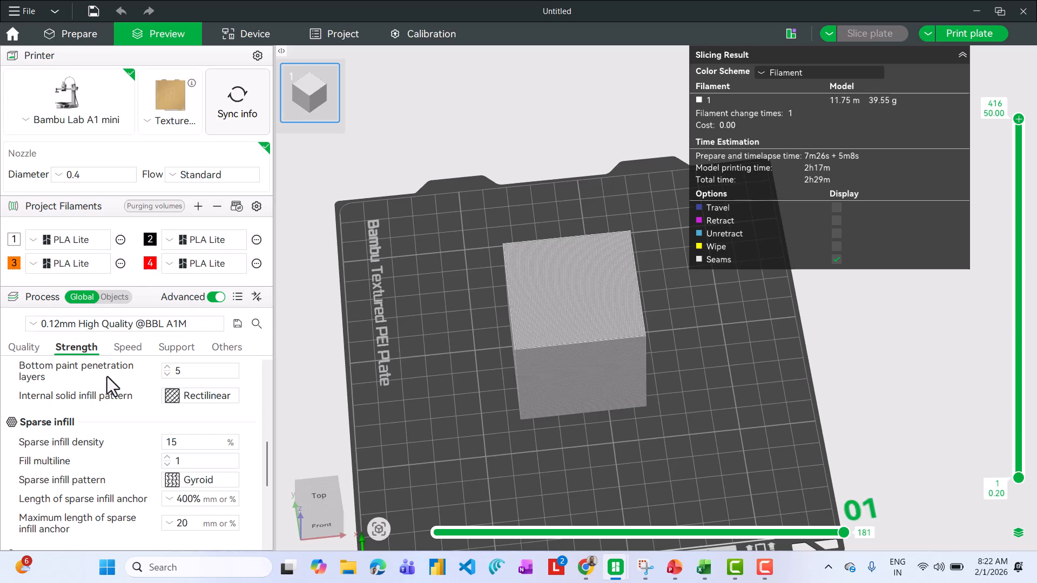
click(20, 347)
click(77, 348)
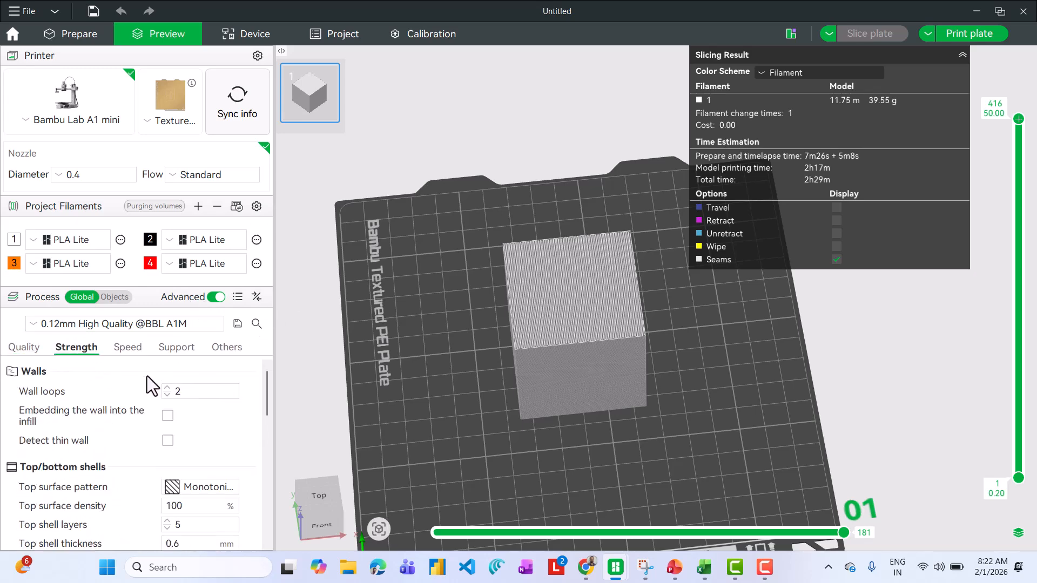
click(167, 388)
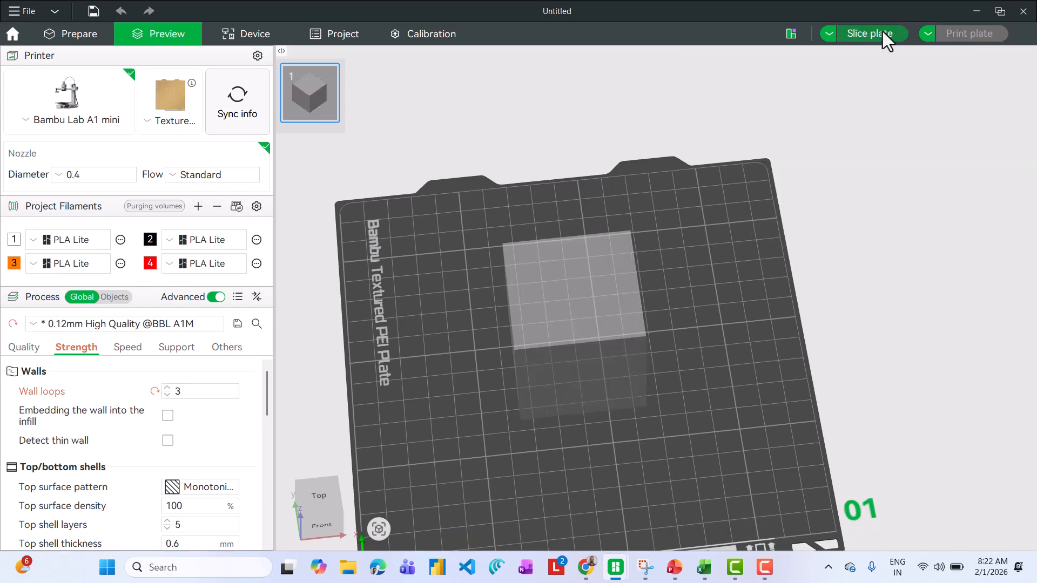
click(882, 32)
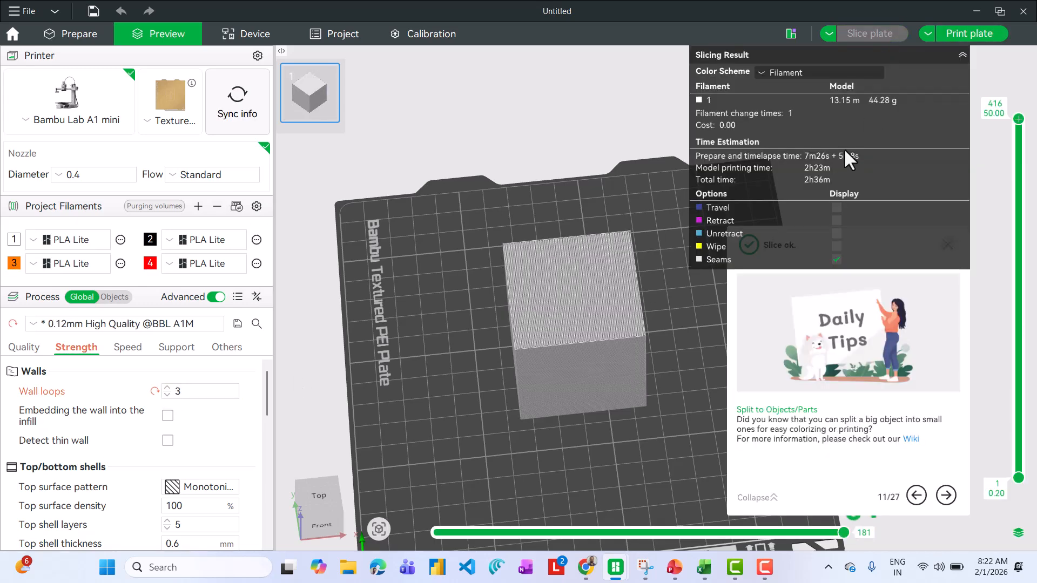
In the Excel sheet, enter 44.28 filament and 156 minutes (120+36) for 3 wall loops
key(alt+Tab)
text(44.28)
key(Tab)
key(alt+Tab)
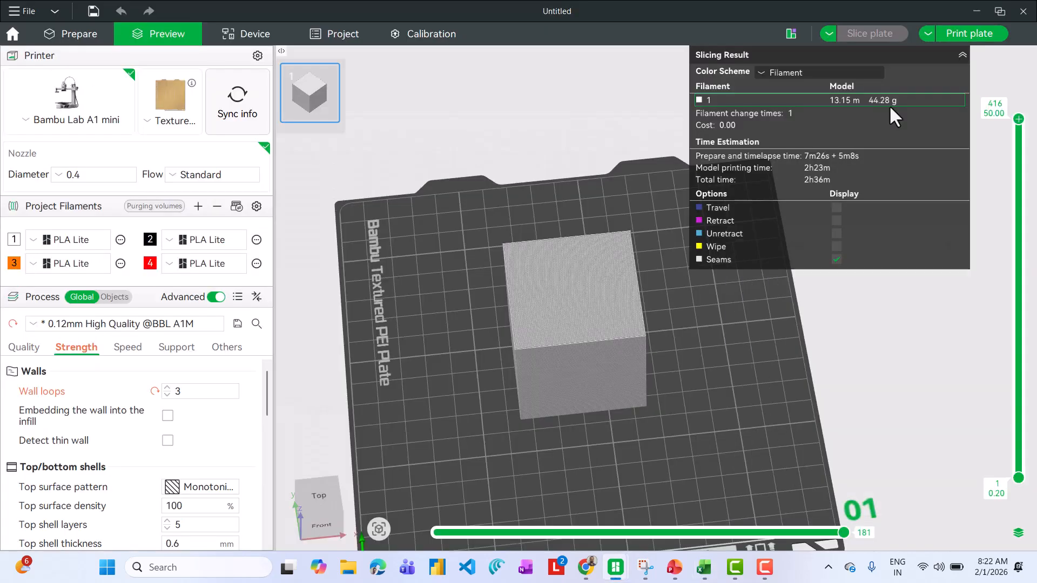
key(alt+Tab)
text(+122)
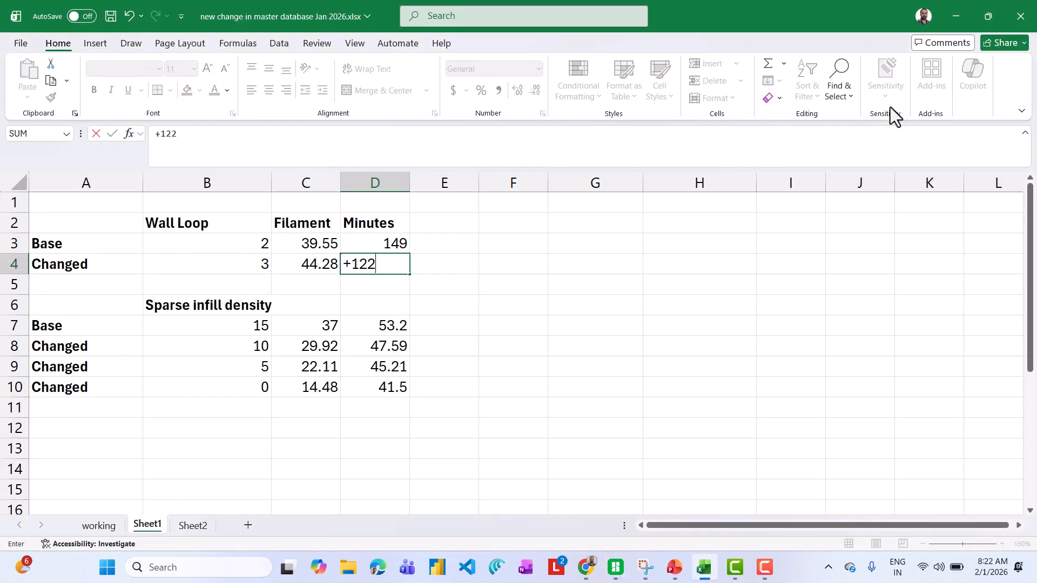
text(36)
key(Return)
Return to Bambu Studio, set the wall loops to 5 and reslice the plate
key(alt+Tab)
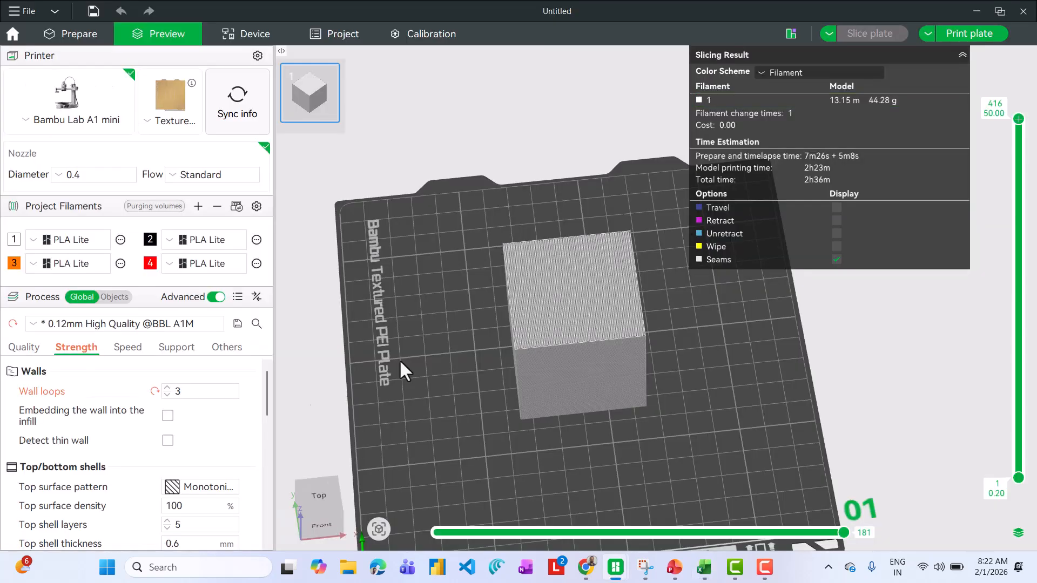
click(168, 387)
click(871, 29)
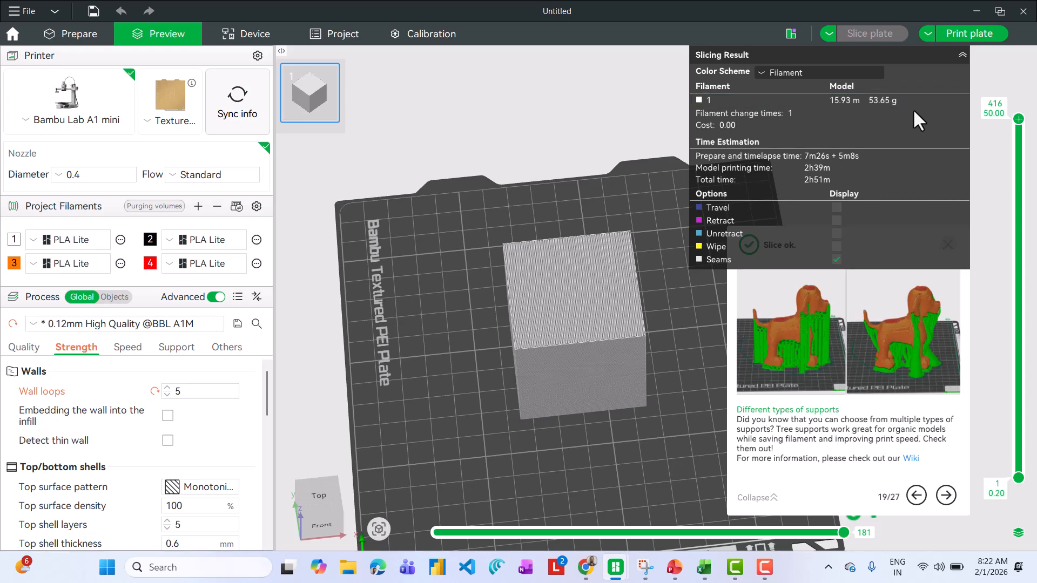
In the Excel sheet, add a Changed row for 5 wall loops with 53.65 filament to the Wall Loop table
key(alt+Tab)
text(53.65)
key(Left)
text(5)
key(Left)
key(Right)
key(Right)
Check the sliced total time and enter +120+51 as the Minutes value for 5 wall loops
key(alt+Tab)
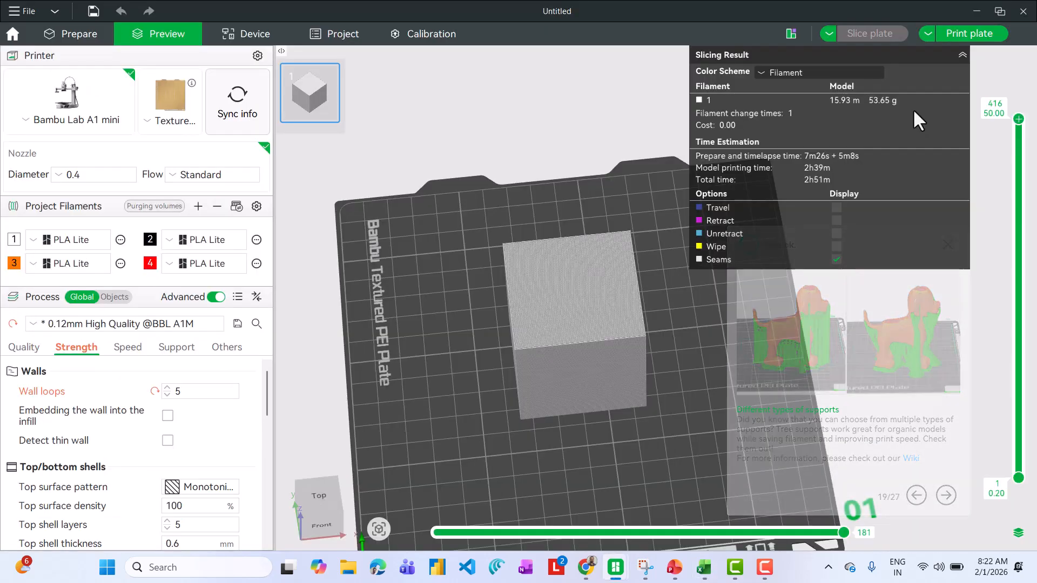
key(alt+Tab)
key(Right)
text(+12)
text(0+51)
key(Return)
key(Up)
key(Up)
key(Up)
key(Down)
key(Down)
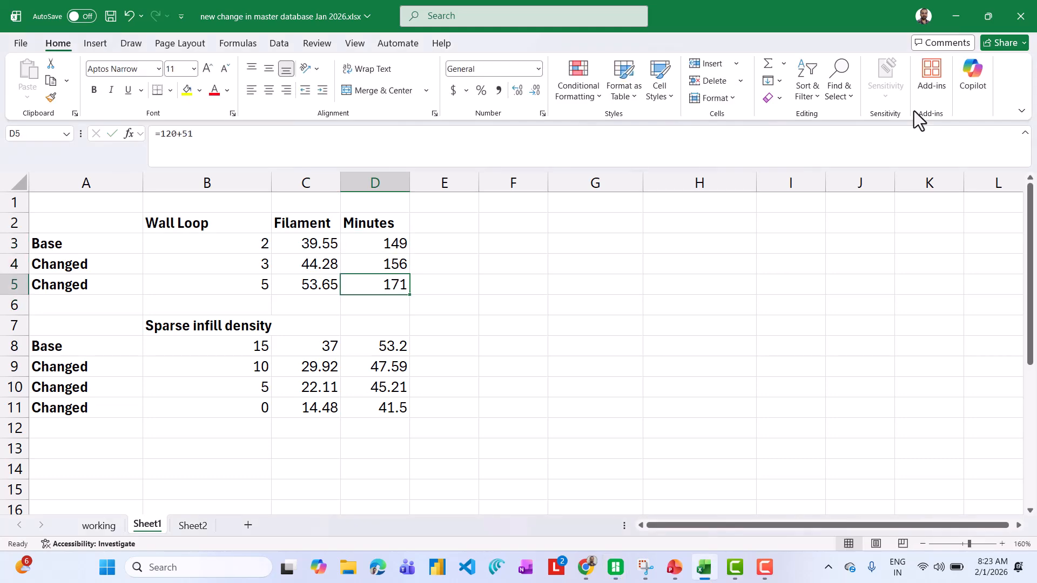
Switch to Bambu Studio and examine the cube's five wall loops and infill in the preview at layer 314
key(alt+Tab)
drag(1018, 120, 1018, 205)
scroll(616, 347, up, 5)
right_drag(610, 359, 719, 335)
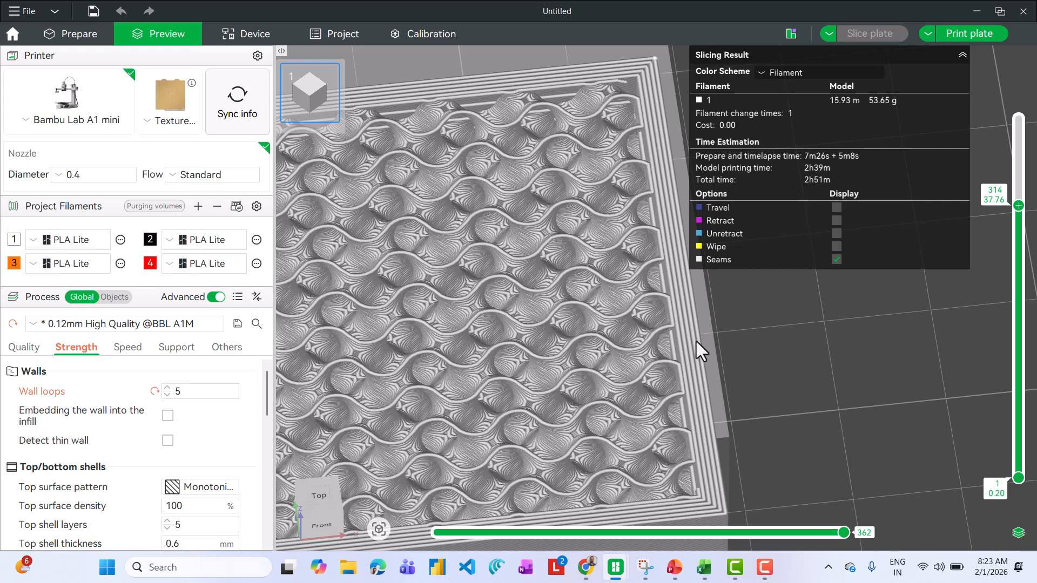
scroll(739, 375, down, 1)
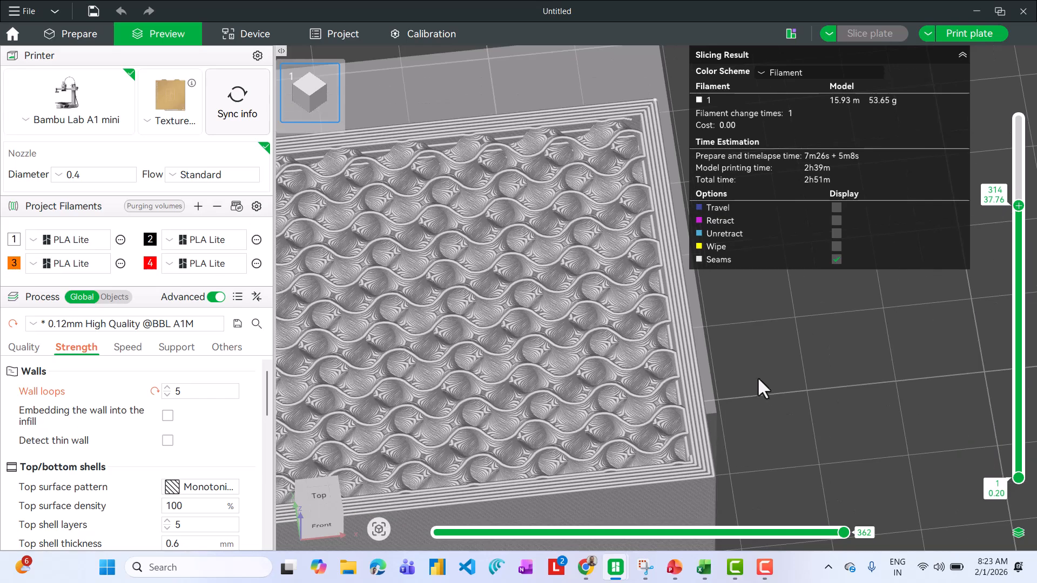
scroll(745, 402, down, 2)
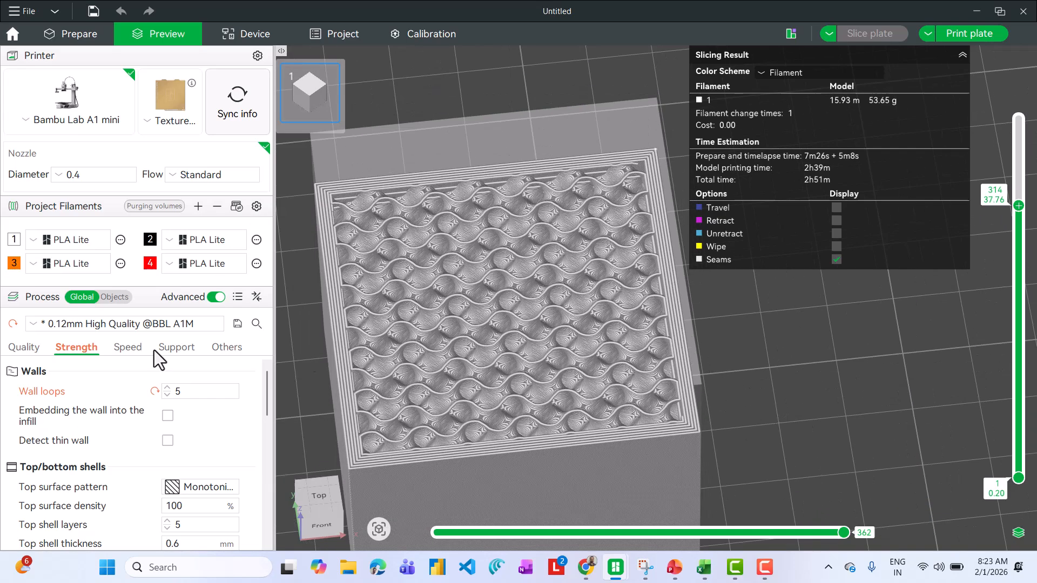
Set the wall loops back to 2 and slice the plate again
click(166, 396)
click(166, 396)
click(166, 396)
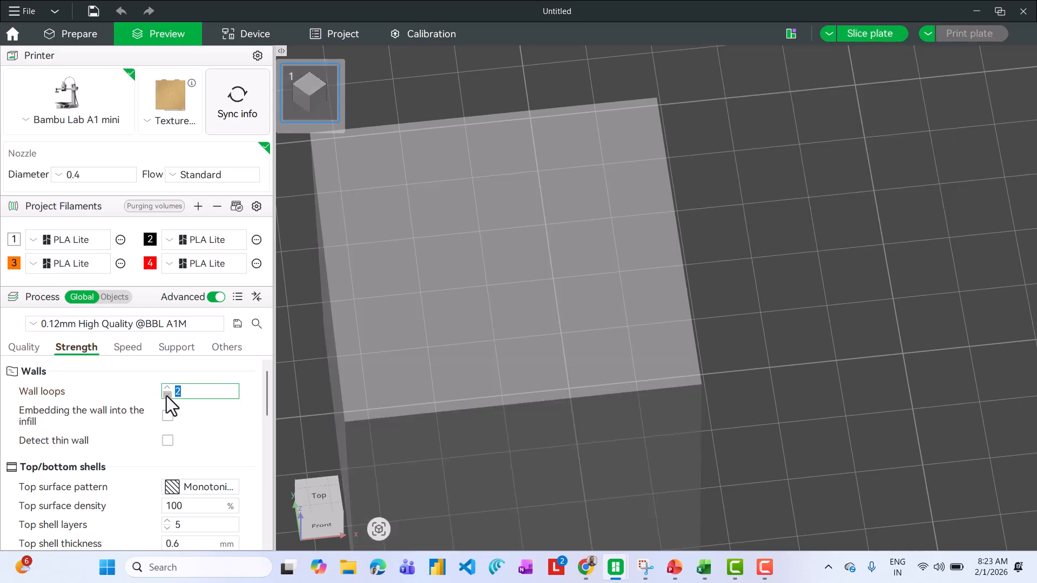
click(882, 36)
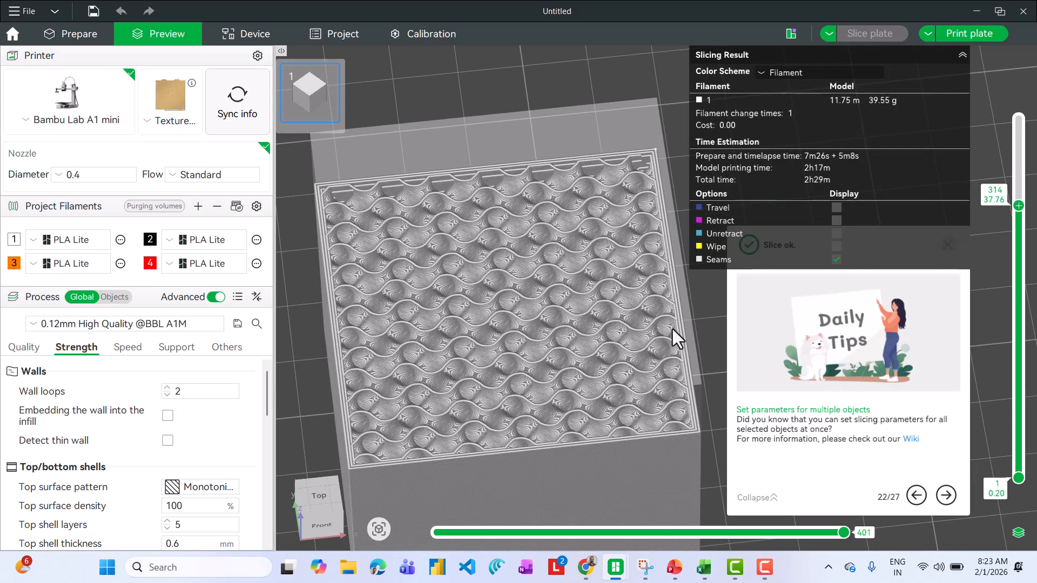
Examine the cube's two wall loops and infill up close, lowering the preview to layer 246
scroll(686, 319, up, 3)
right_drag(690, 304, 633, 306)
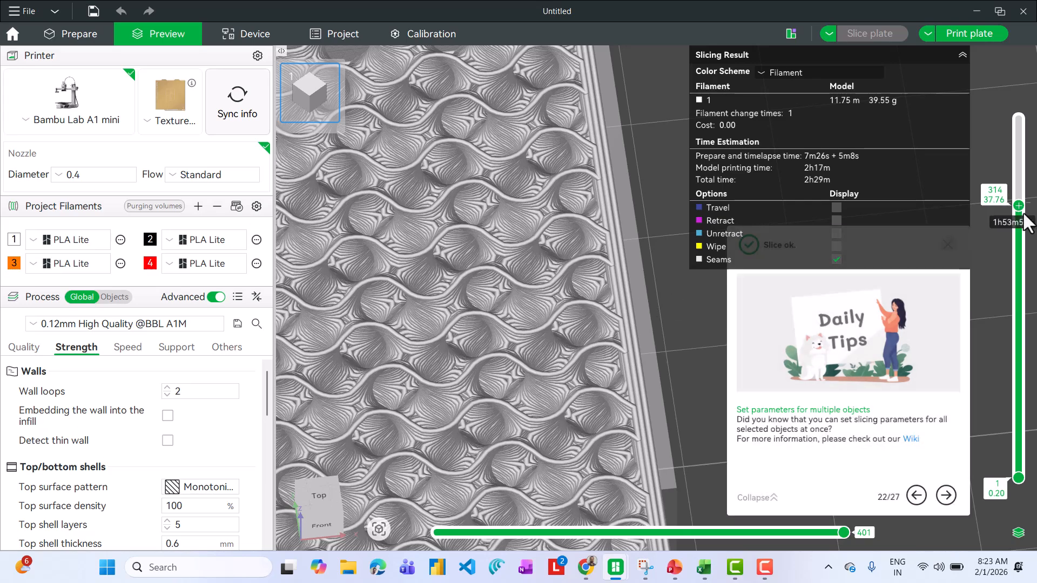
drag(1015, 206, 1023, 267)
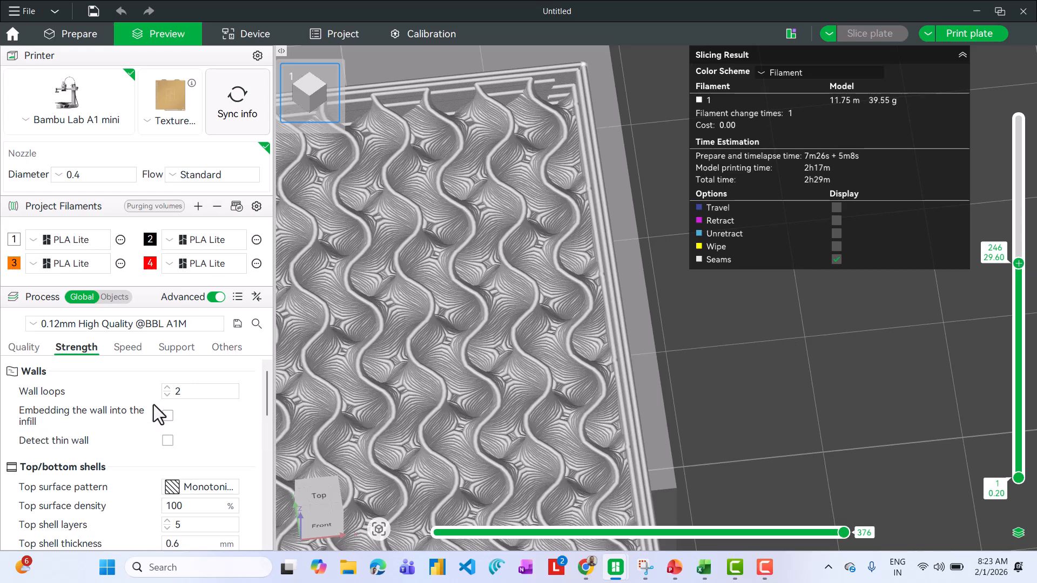
Change the sparse infill pattern to Grid and slice the plate
scroll(141, 433, down, 5)
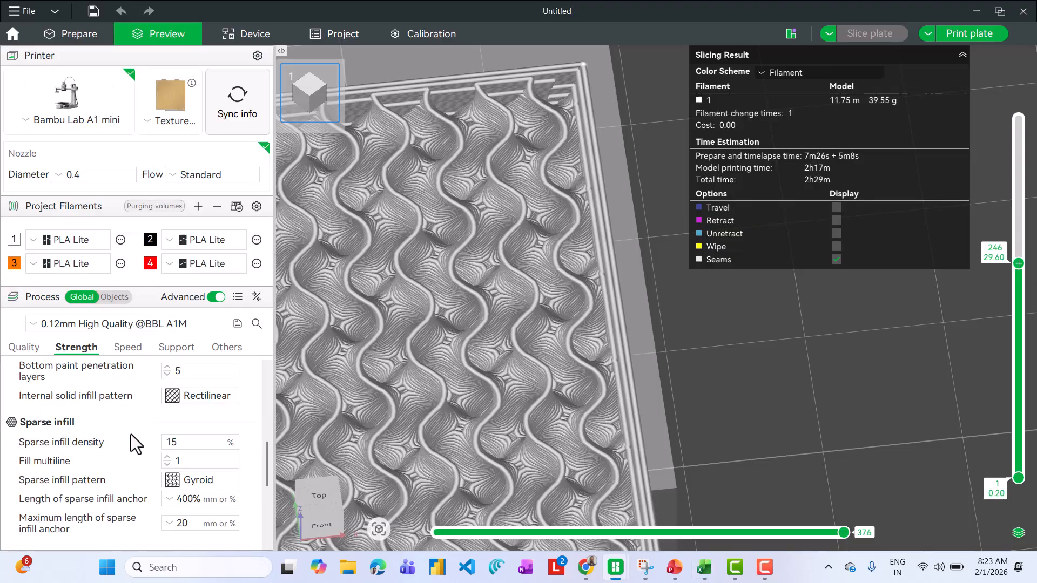
scroll(142, 466, up, 5)
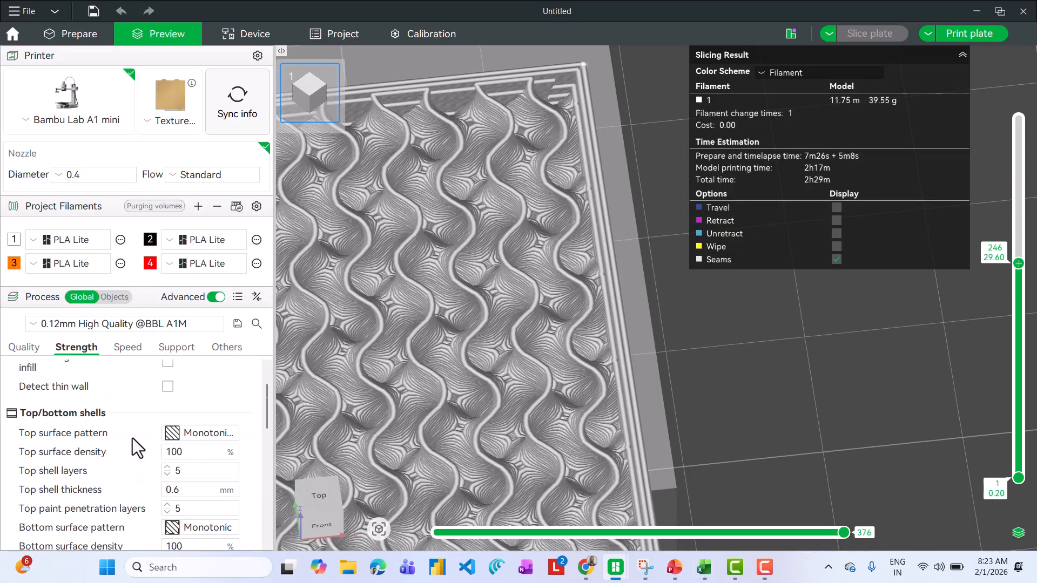
scroll(139, 432, down, 5)
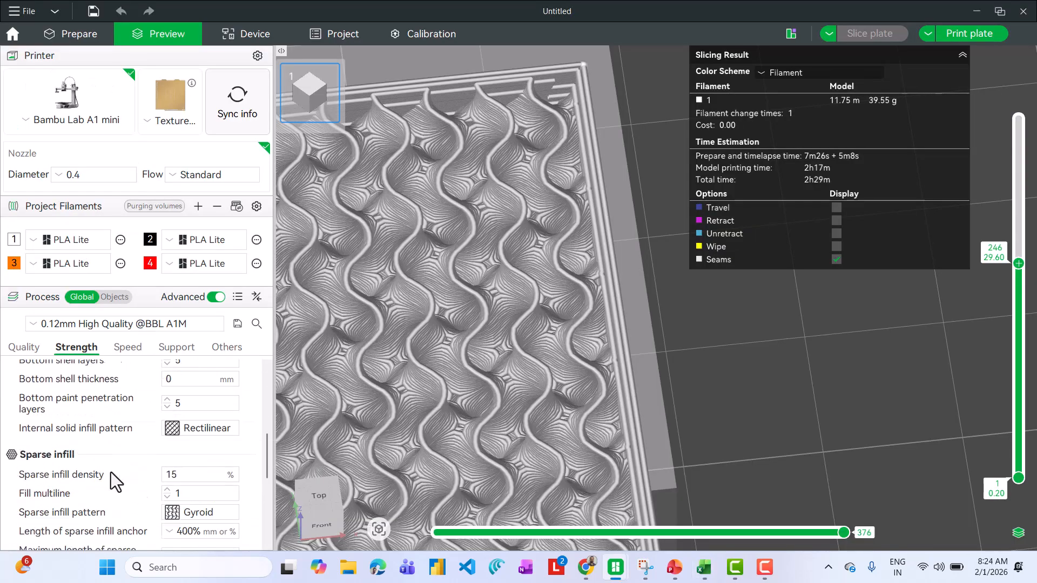
scroll(486, 321, down, 5)
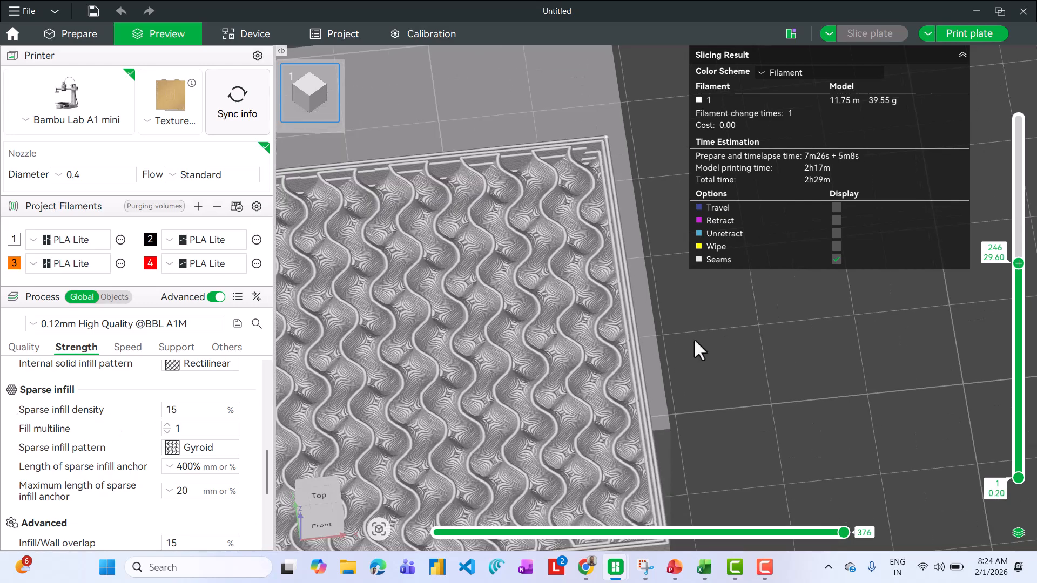
click(204, 449)
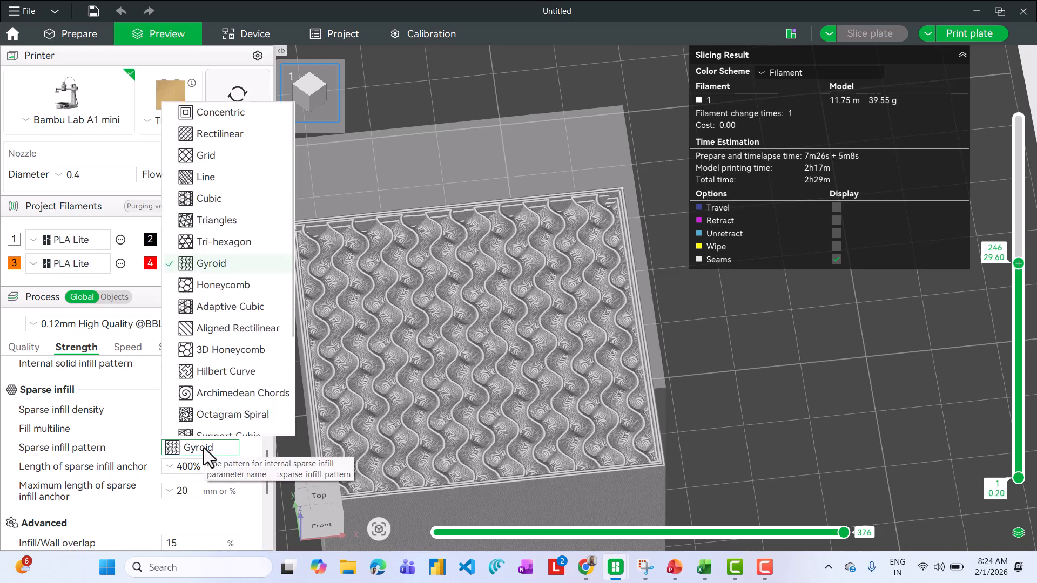
click(238, 153)
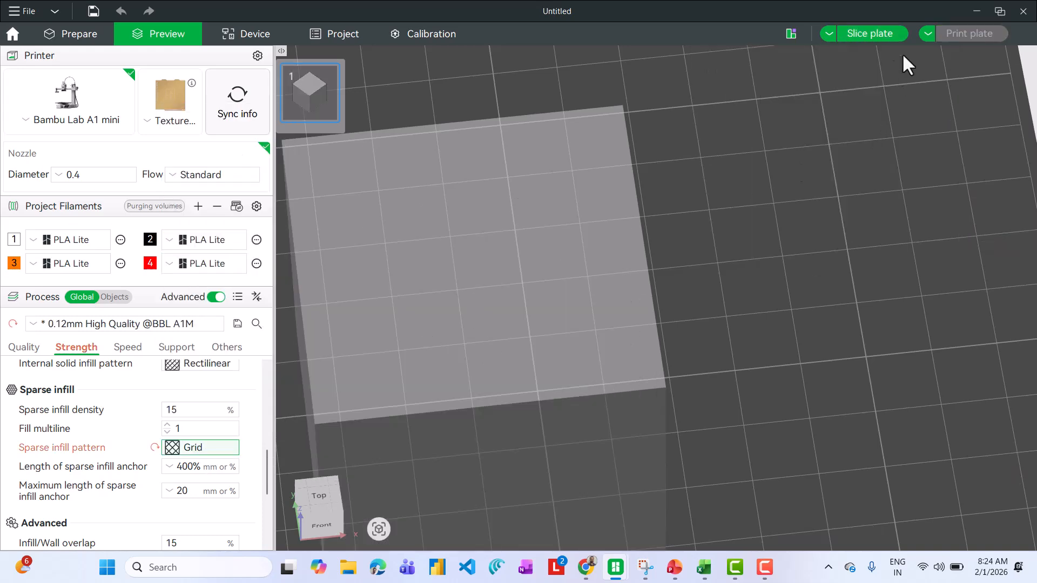
click(854, 35)
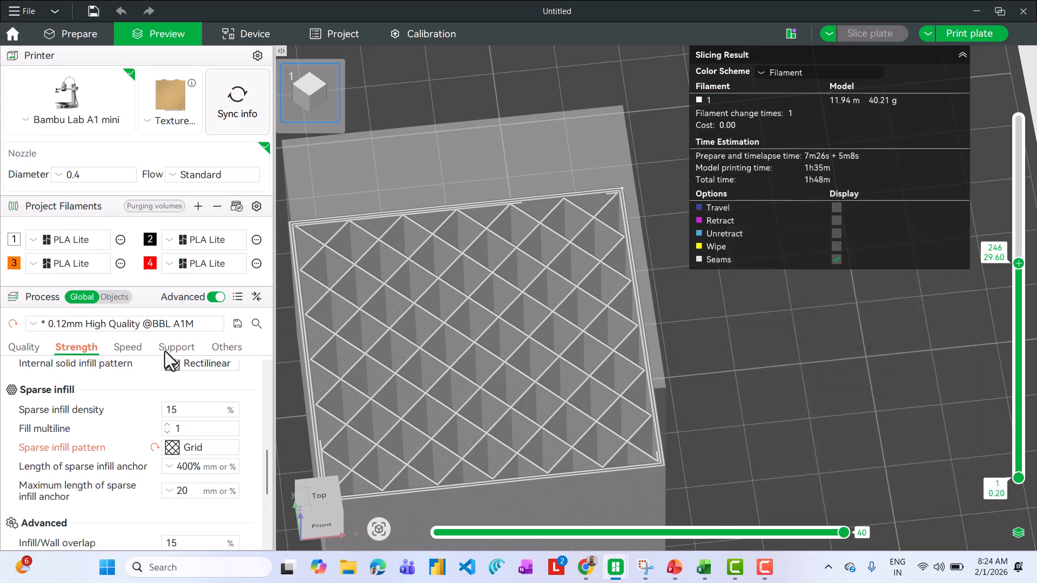
Set the sparse infill pattern back to Gyroid and slice the plate again
click(201, 450)
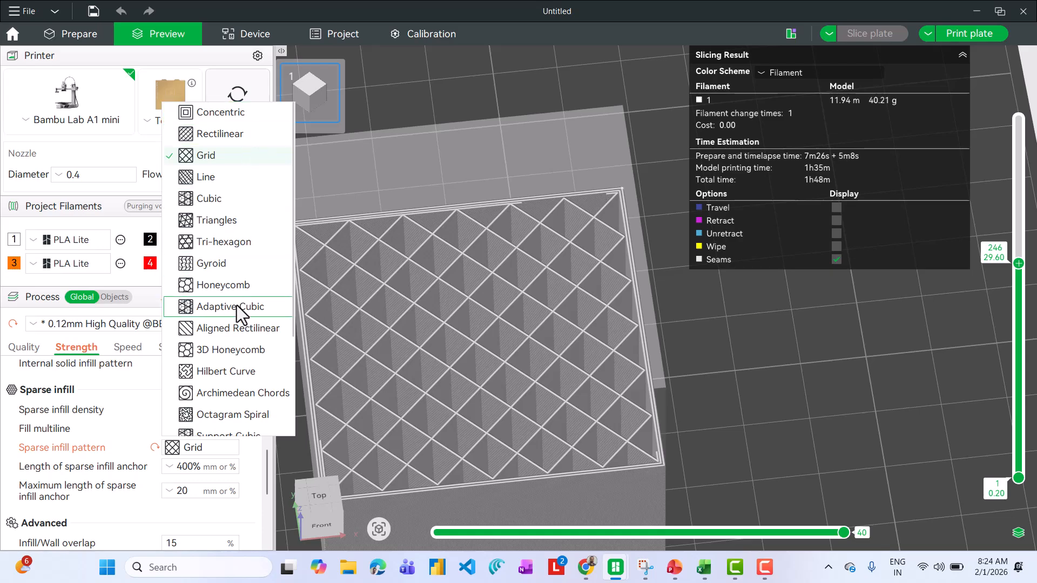
click(244, 261)
click(868, 33)
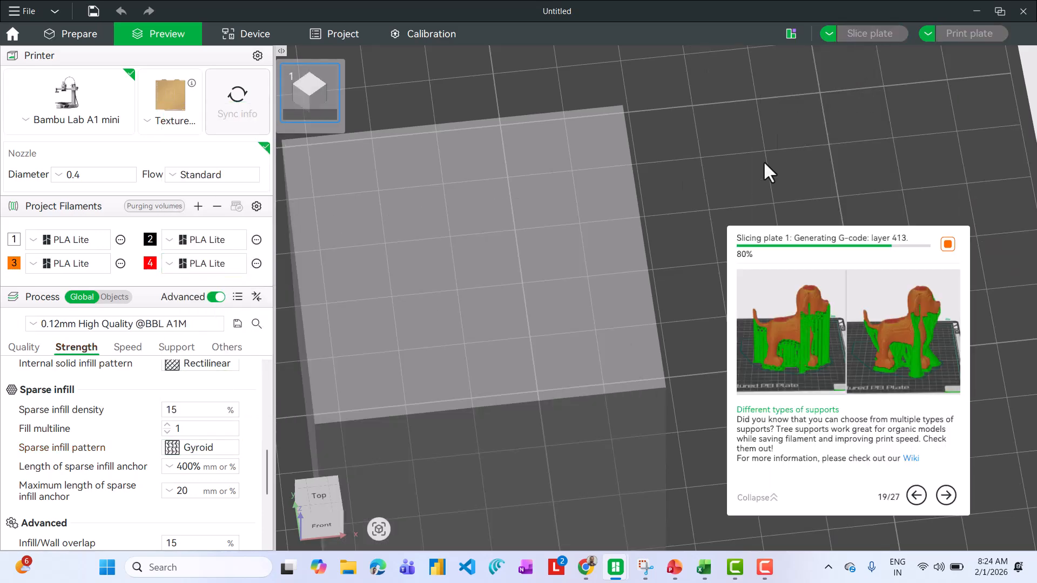
Switch to Excel and enter 39.55 as the Filament value for 15% sparse infill density in C8
key(alt+Tab)
click(306, 245)
click(324, 346)
text(39.55)
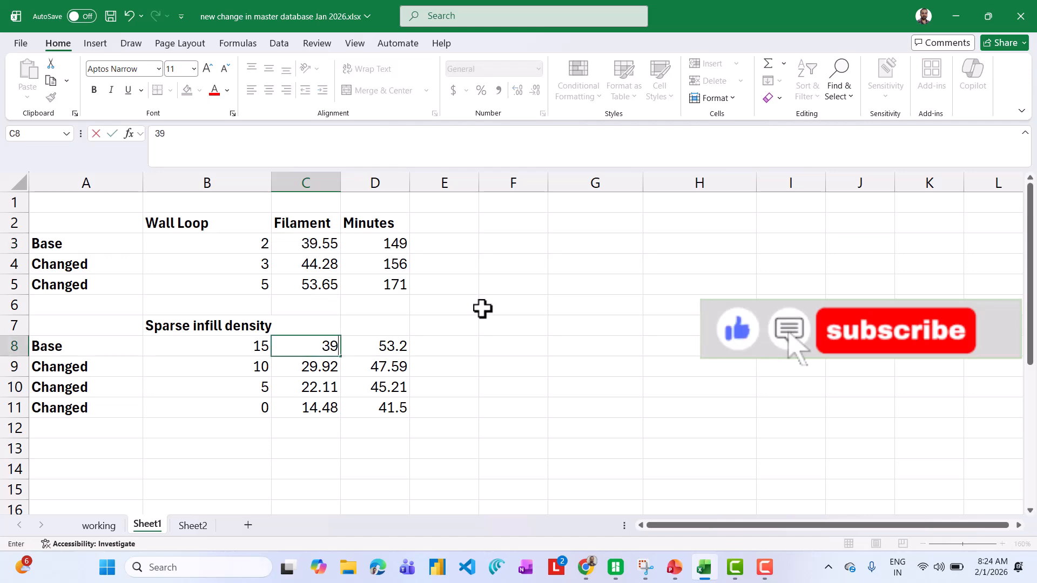
key(Return)
Clear the old Filament and Minutes values for the changed infill densities in C9:D11
key(Left)
key(Right)
key(shift+Down)
key(shift+Down)
key(shift+Right)
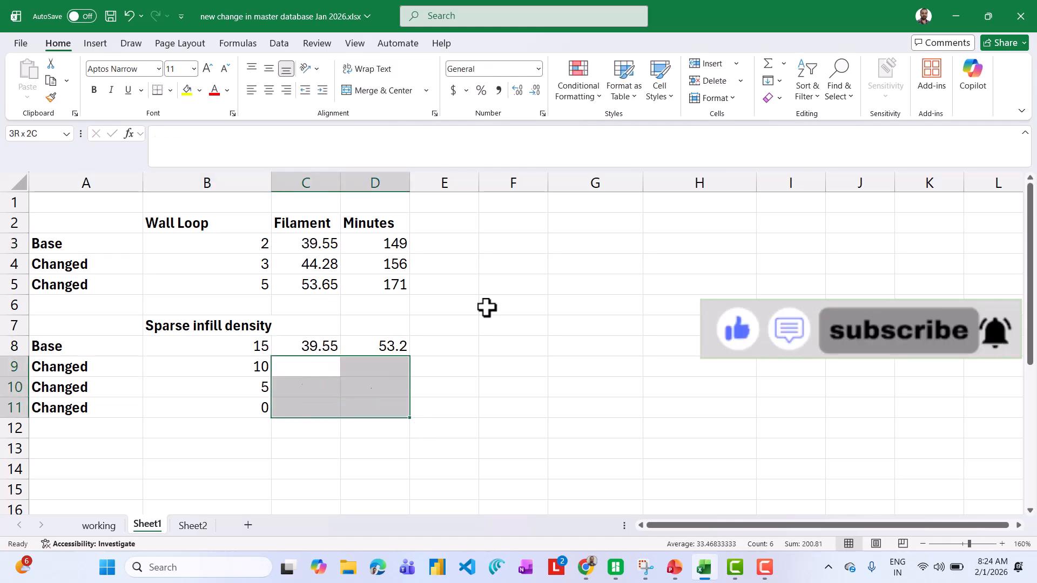
key(Delete)
Check the sliced total time and enter +120+29 as the Minutes value for 15% infill density in D8
key(Up)
key(Right)
key(alt+Tab)
key(alt+Tab)
text(+120+29)
key(Return)
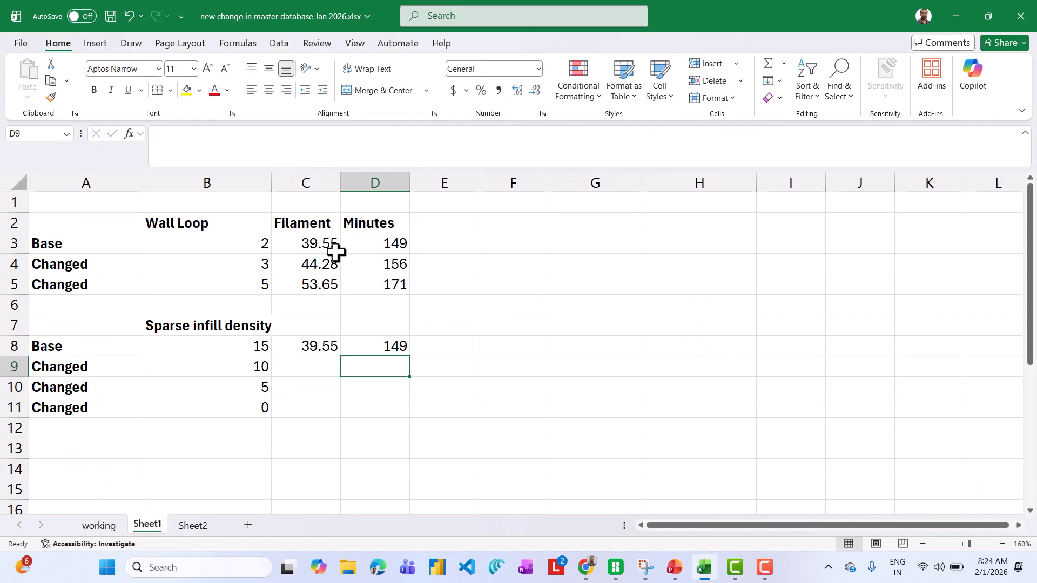
Compare the two base rows and label both as Default in E3 and E8
drag(340, 248, 378, 244)
ctrl+drag(325, 353, 388, 348)
click(432, 241)
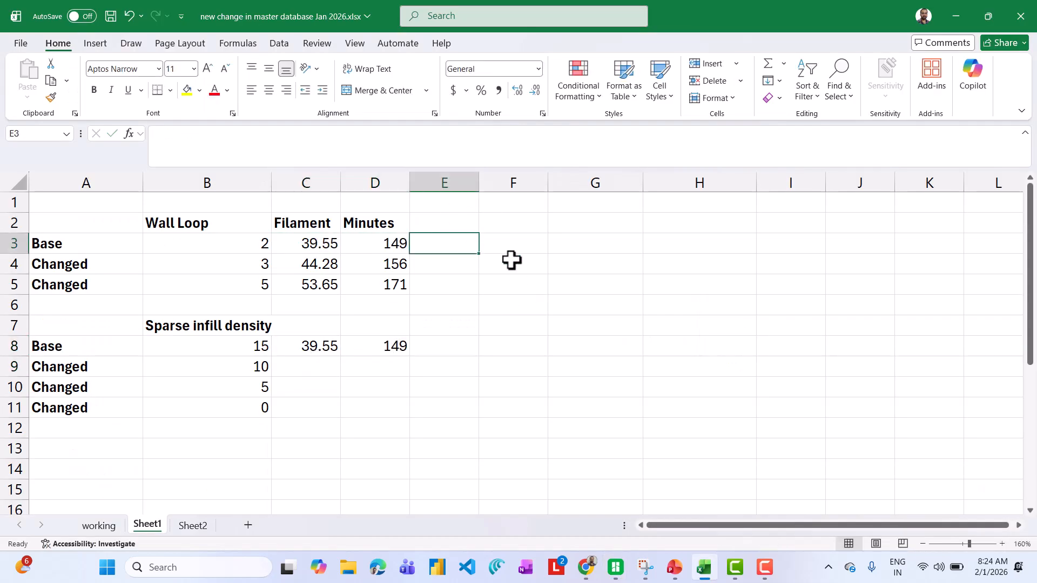
text(Default)
key(Return)
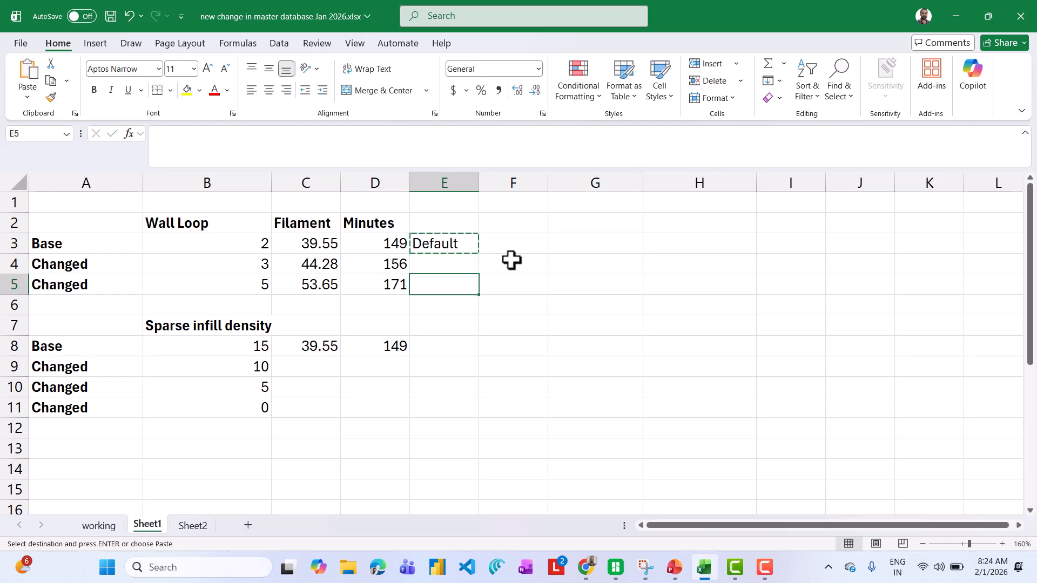
key(Down)
key(Down)
key(Down)
key(Down)
text(Default)
Move to the Filament cell C9 in the row for 10% infill density
key(Up)
key(Up)
key(Up)
key(Up)
key(Up)
key(shift+space)
key(Down)
key(Down)
key(Down)
key(Down)
key(Down)
key(Down)
key(Left)
key(Left)
Switch to Bambu Studio, set the sparse infill density to 10% and slice the plate
key(alt+Tab)
double_click(194, 409)
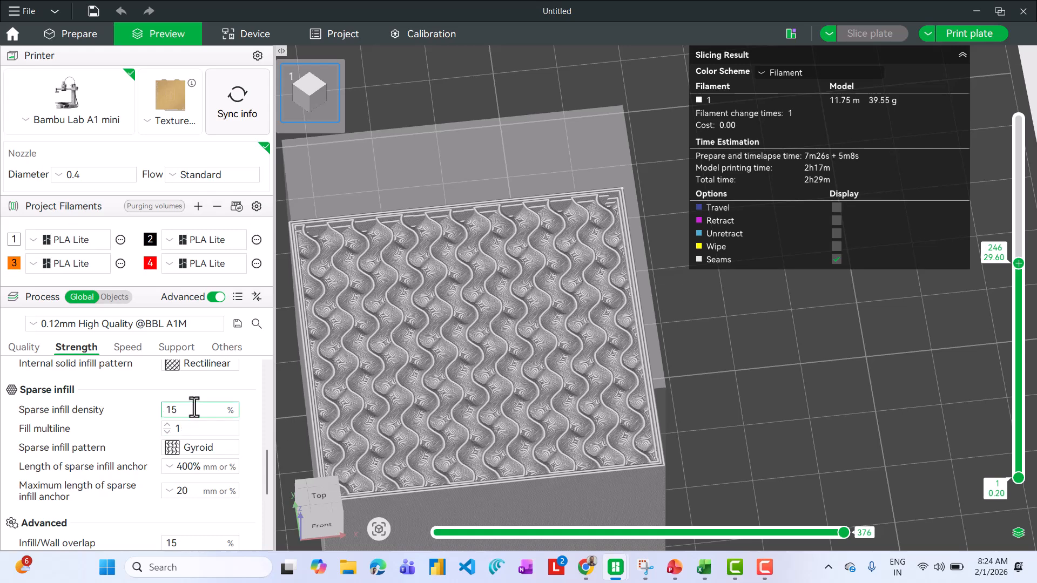
key(Tab)
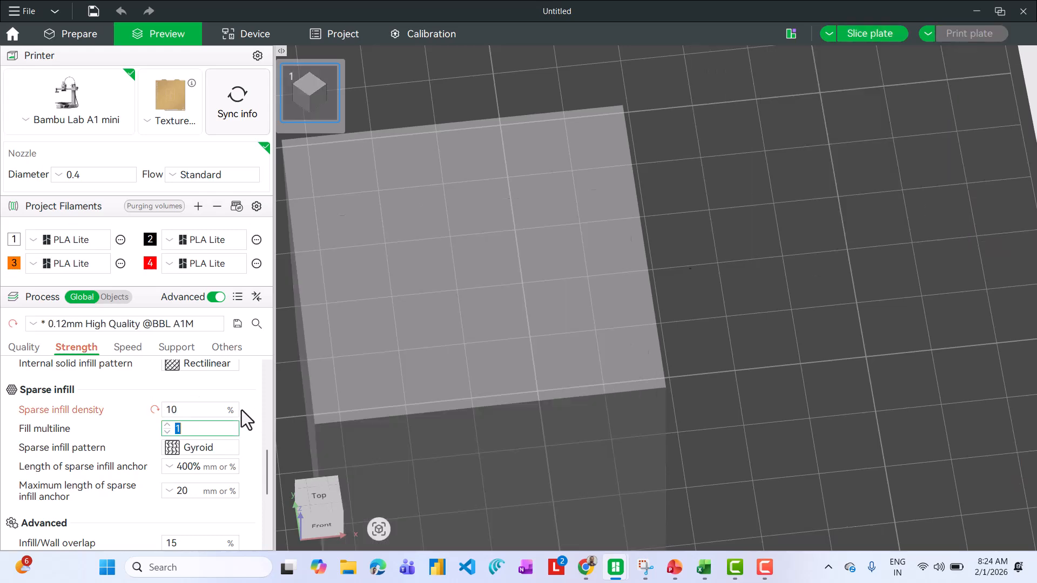
click(869, 34)
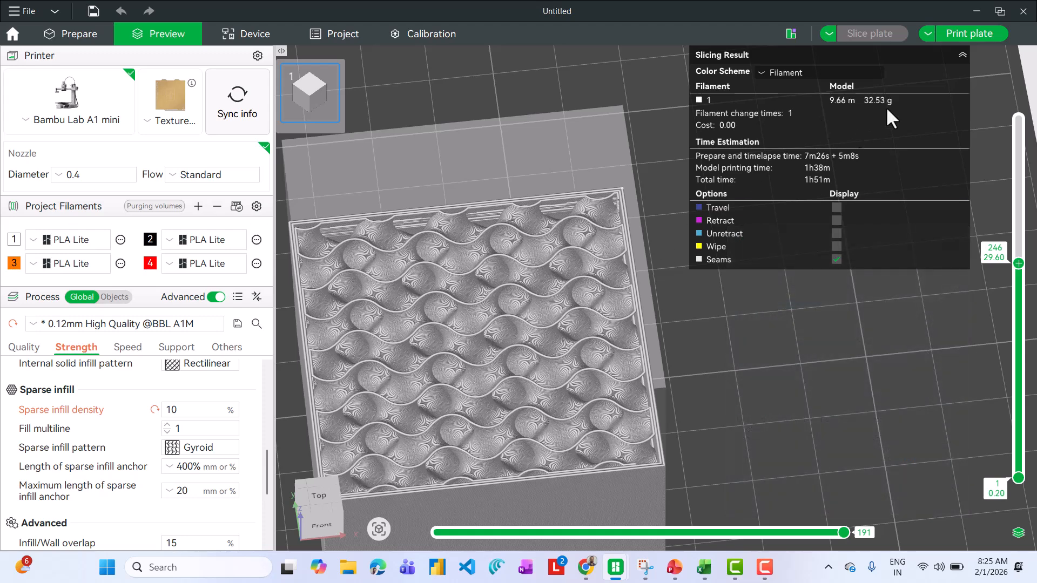
In Excel, record 32.53 as Filament and +60+51 as Minutes for 10% infill density, checking the sliced total time
key(alt+Tab)
text(32.53)
key(Tab)
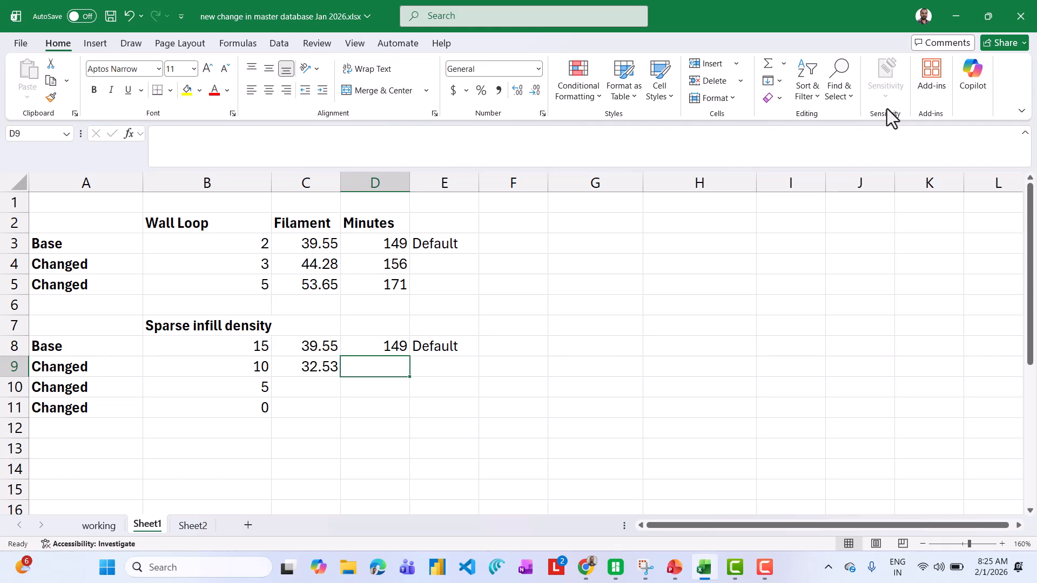
key(alt+Tab)
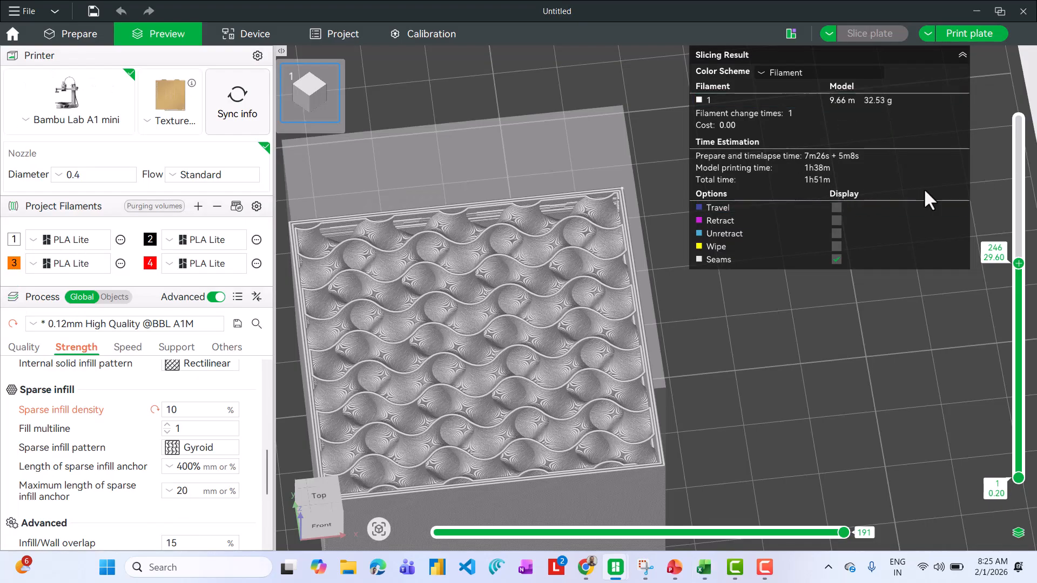
key(alt+Tab)
text(+60+51)
key(shift+Tab)
key(Down)
Return to Bambu Studio, set the sparse infill density to 5% and slice the plate
key(alt+Tab)
key(alt+Tab)
key(alt+Tab)
double_click(174, 409)
text(5)
scroll(263, 416, up, 5)
scroll(242, 404, up, 4)
scroll(240, 435, down, 6)
scroll(231, 429, down, 3)
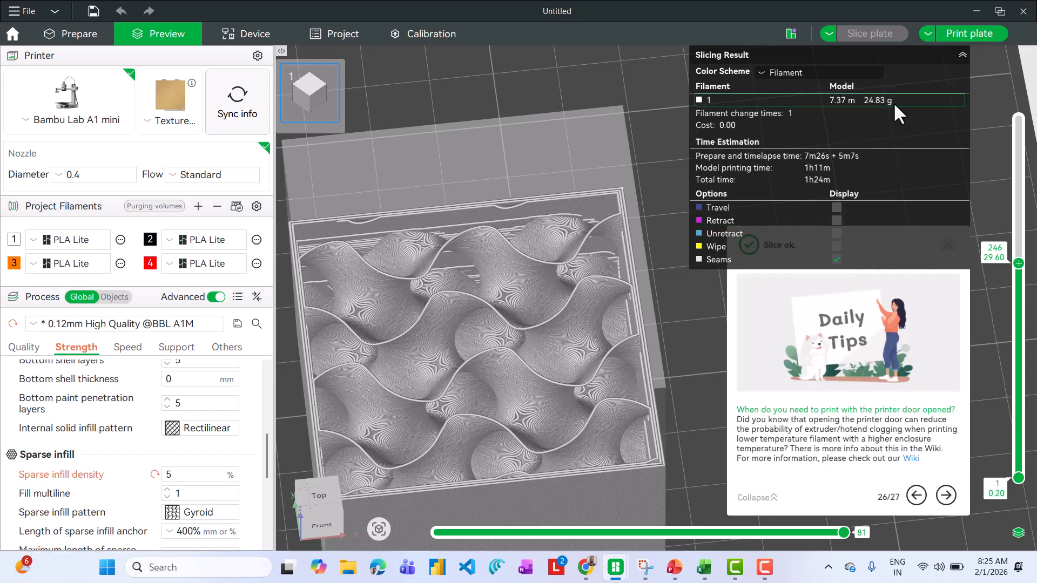
In Excel, record 24.83 as Filament and +60+24 as Minutes for 5% infill density, checking the slicing result
key(alt+Tab)
text(24.)
key(alt+Tab)
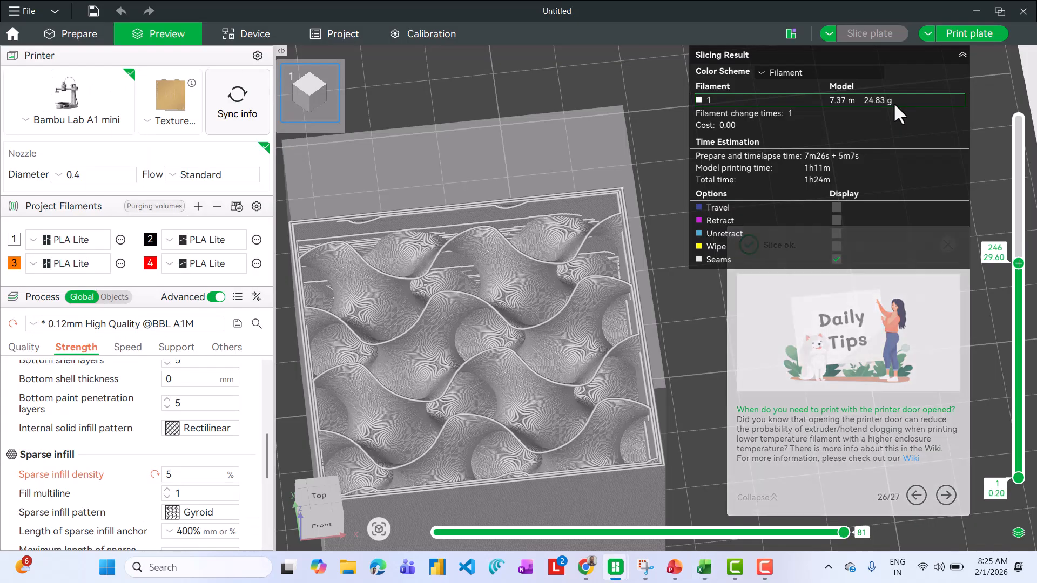
key(alt+Tab)
text(83)
key(Tab)
text(+60+24)
key(Return)
Switch to Bambu Studio, set the sparse infill density to 0% and slice the plate
key(alt+Tab)
double_click(184, 474)
text(0)
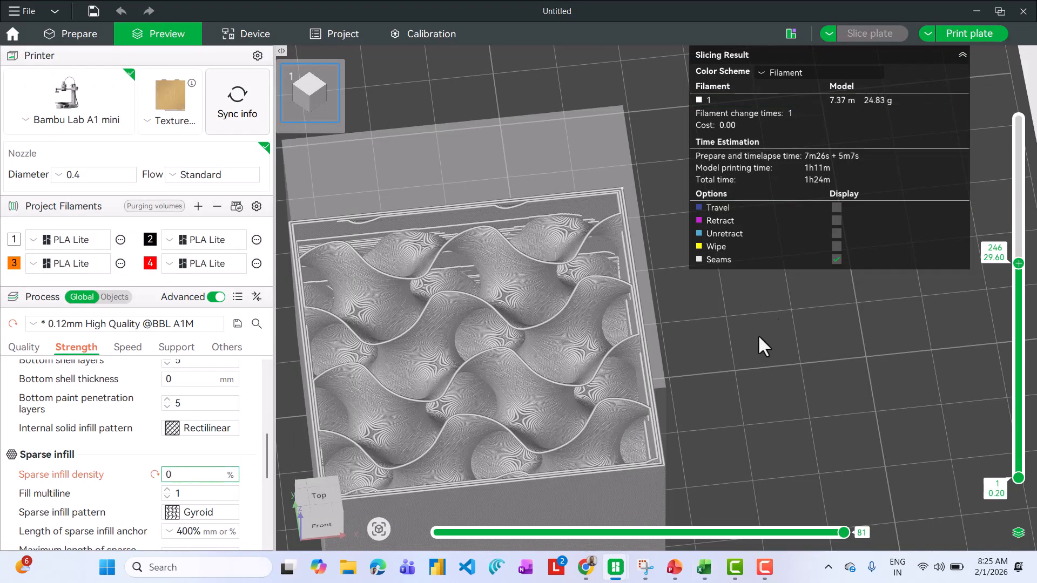
click(866, 33)
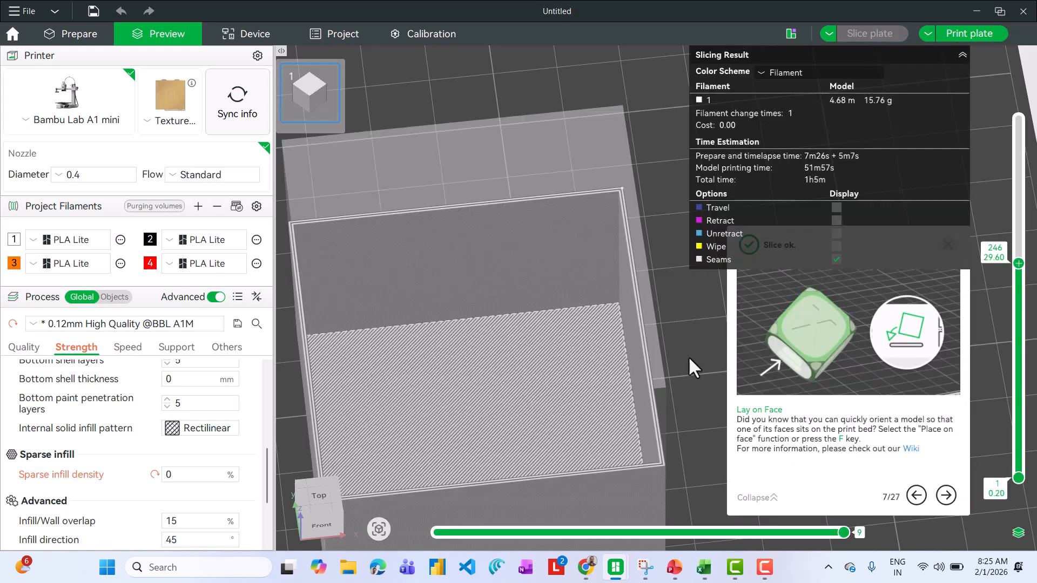
In Excel, record 15.76 as Filament and 65 as Minutes for 0% infill density, checking the sliced total time
key(alt+Tab)
text(15.76)
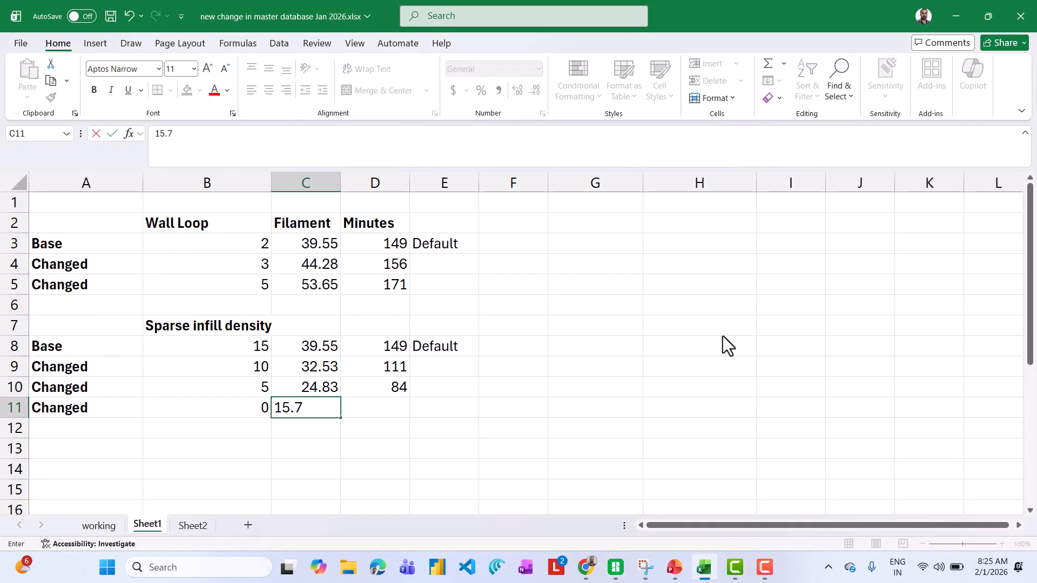
key(Tab)
key(alt+Tab)
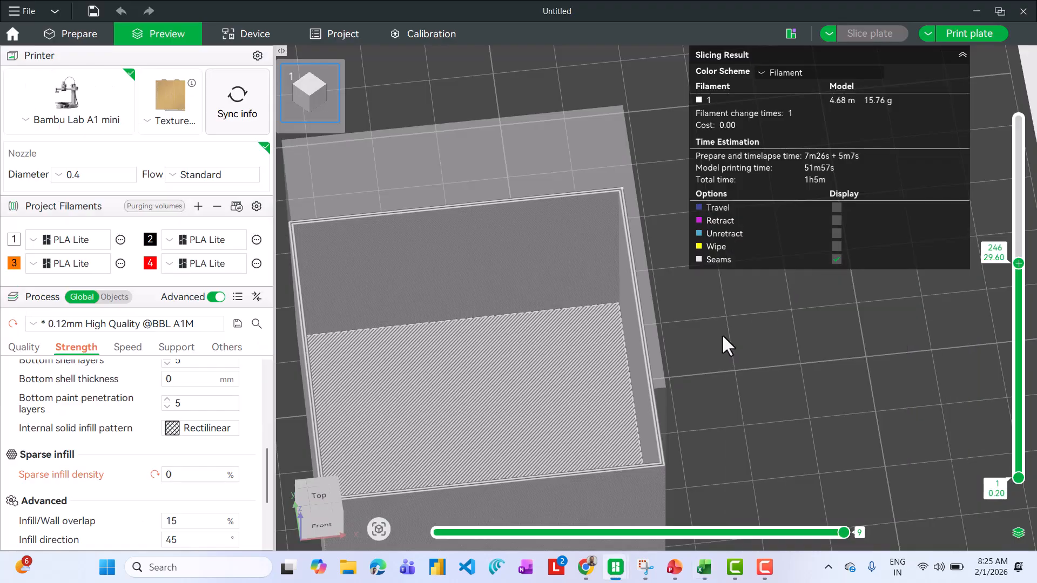
key(alt+Tab)
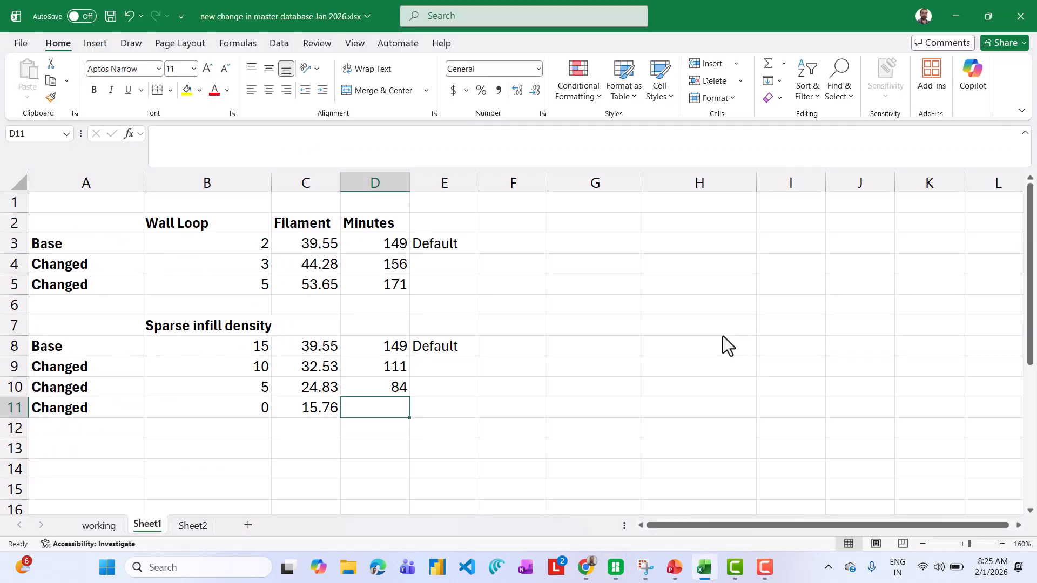
text(65)
key(Return)
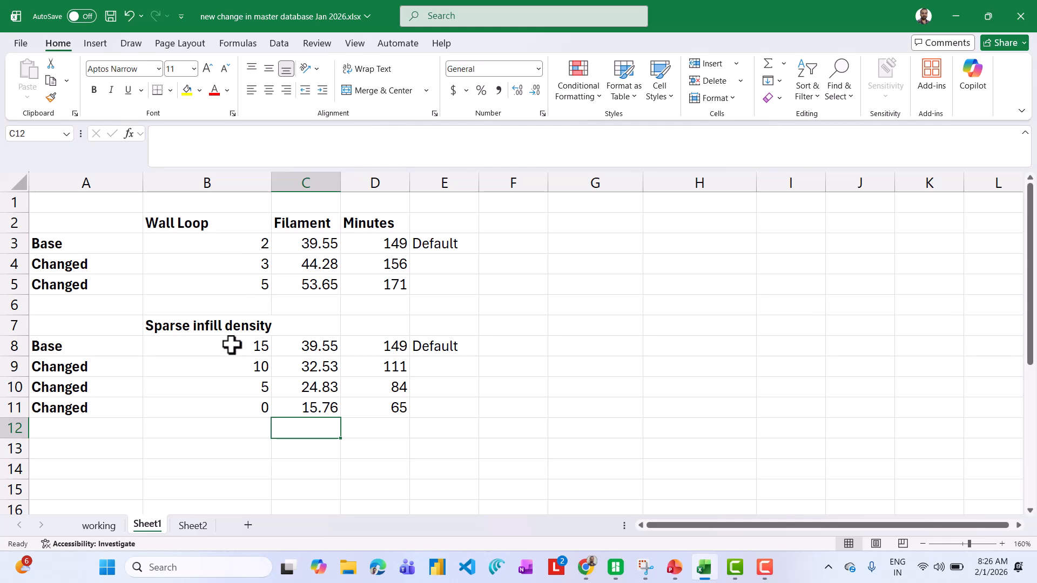
Switch to Bambu Studio, review the strength settings, set the sparse infill density back to 5% and slice the plate
key(alt+Tab)
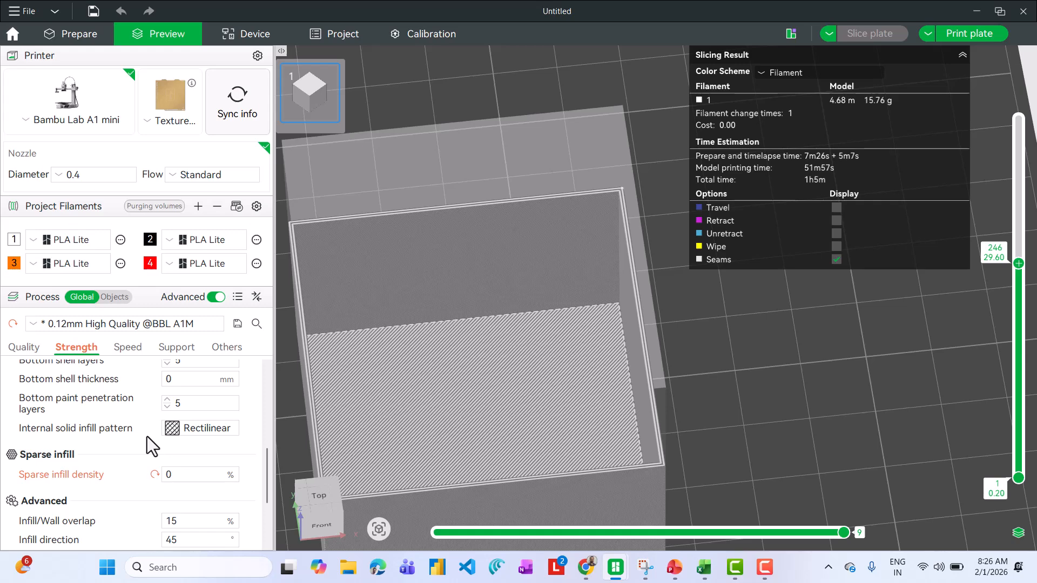
scroll(147, 437, up, 3)
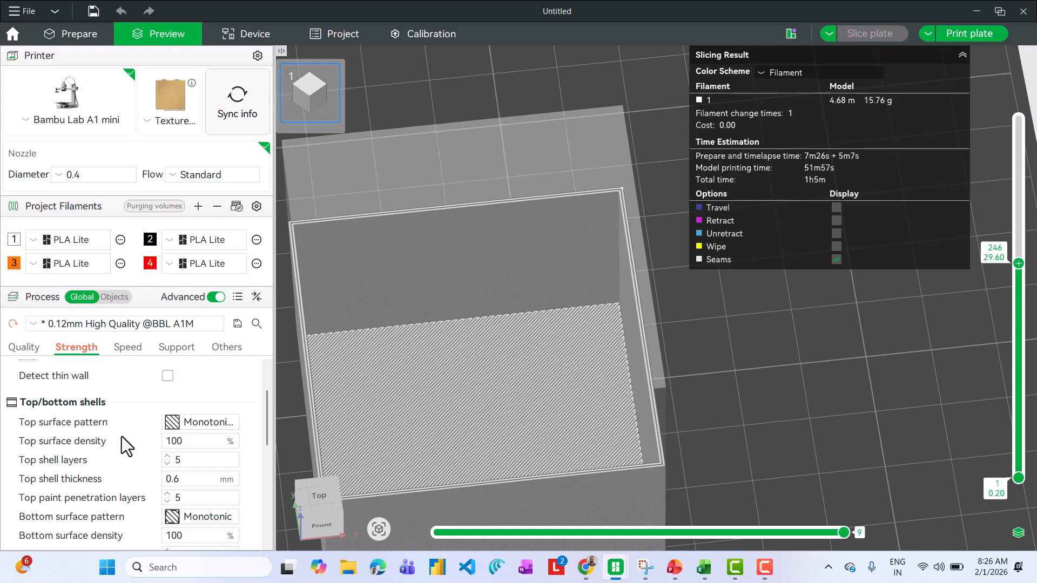
scroll(122, 437, up, 1)
scroll(126, 456, down, 4)
scroll(126, 456, down, 2)
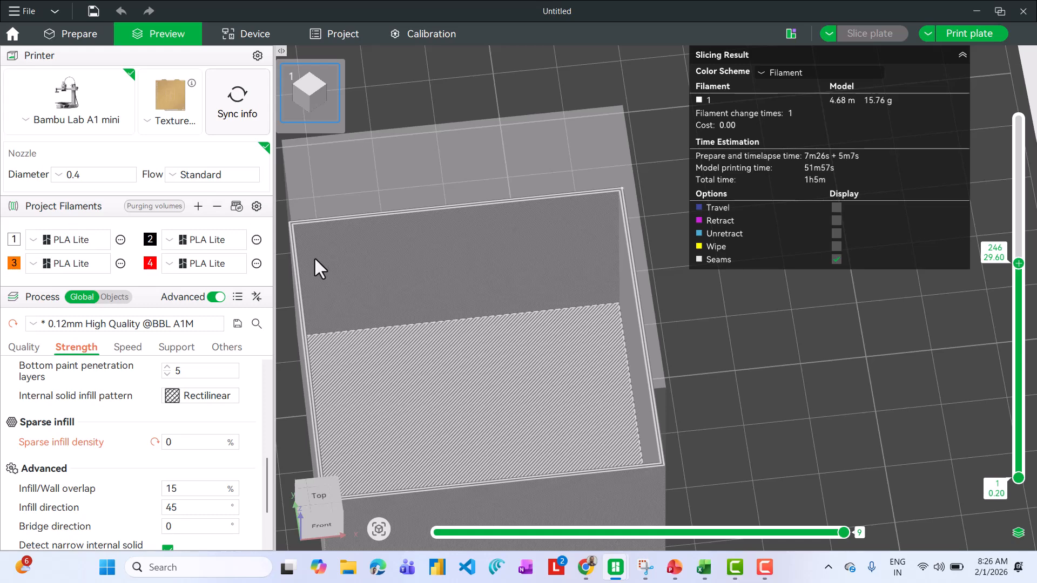
click(172, 442)
key(BackSpace)
text(5)
key(Return)
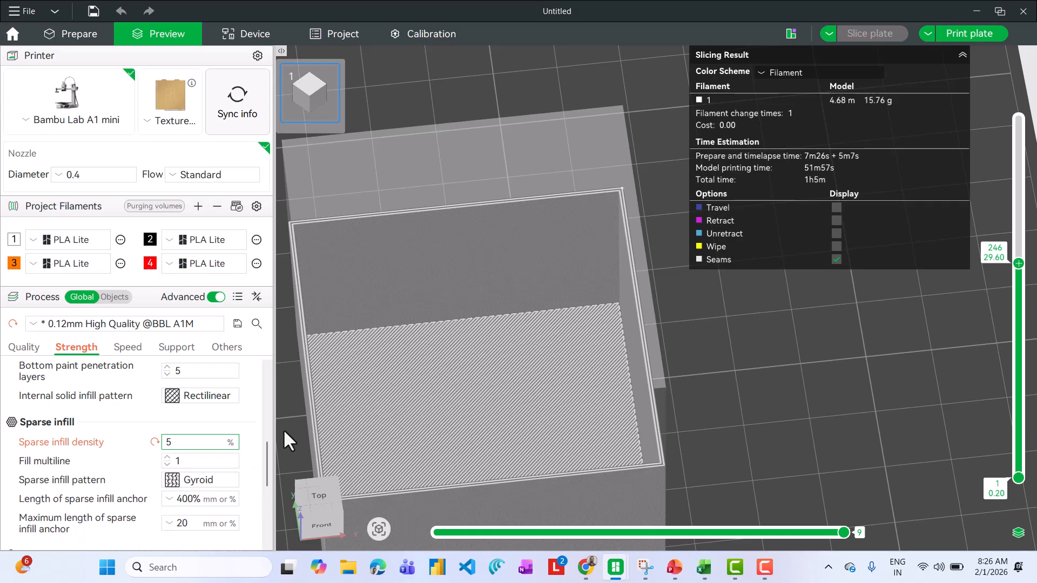
click(859, 33)
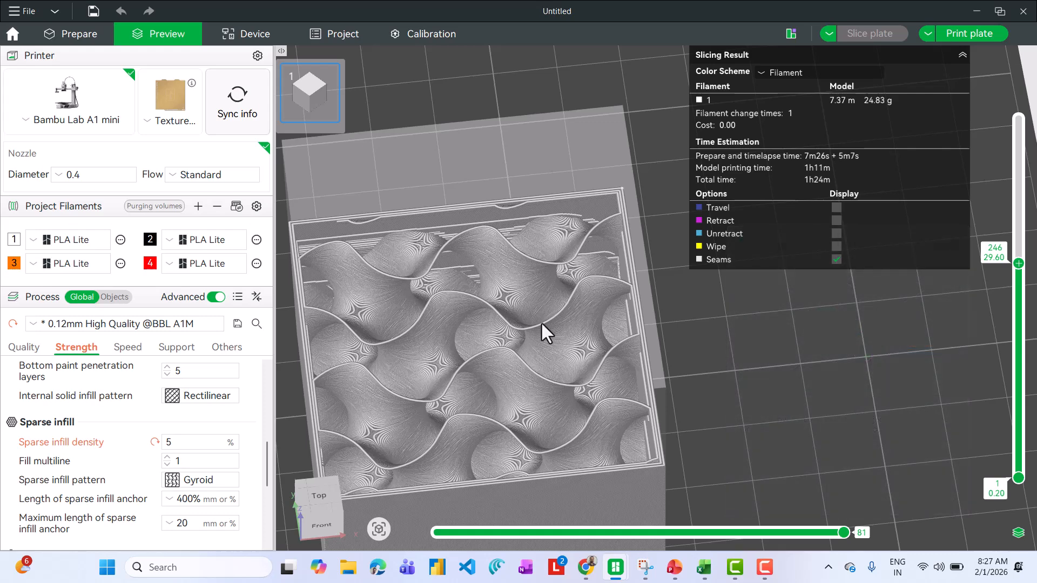
scroll(144, 453, up, 5)
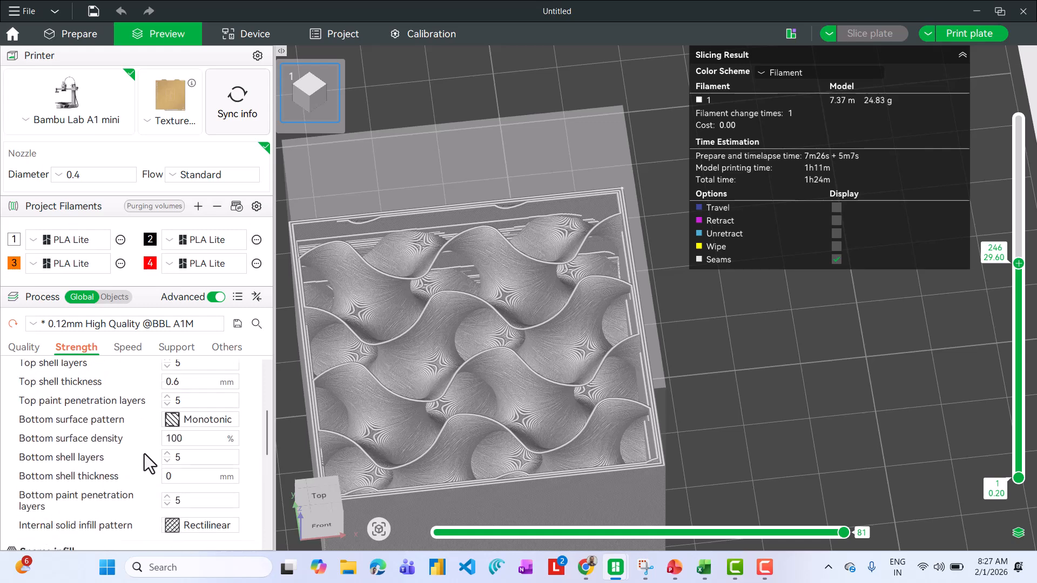